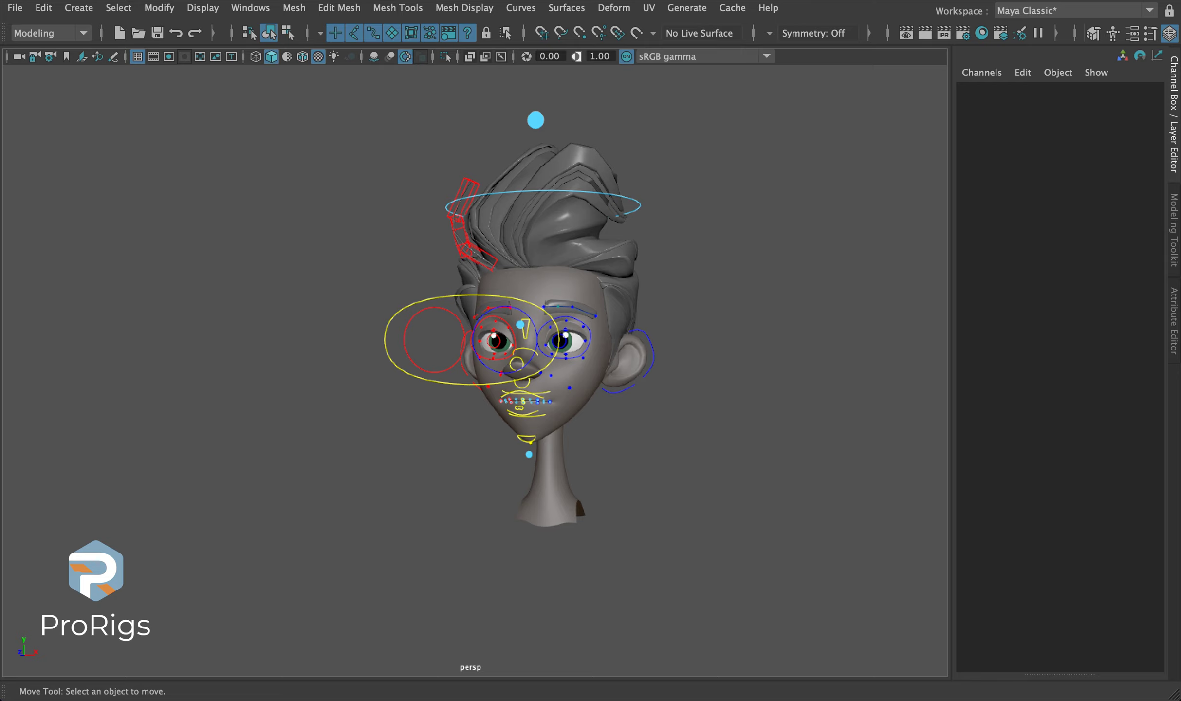
# - Try shifting the boy's lower-head control sideways and the middle-head control to about -1.08 in Translate X
pyautogui.keyDown('alt'); pyautogui.moveTo(351, 175); pyautogui.dragTo(316, 173); pyautogui.keyUp('alt')
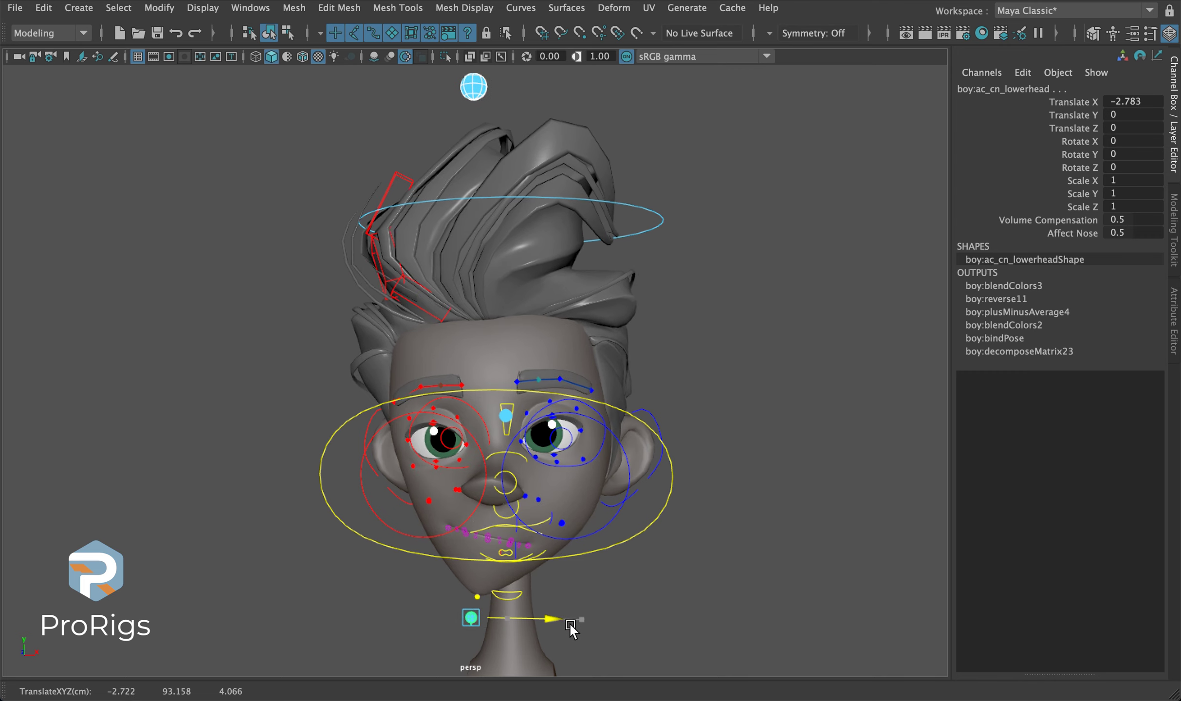
pyautogui.moveTo(569, 622)
pyautogui.mouseDown()
pyautogui.moveTo(630, 631)
pyautogui.moveTo(568, 620)
pyautogui.mouseUp()
pyautogui.click(513, 427)
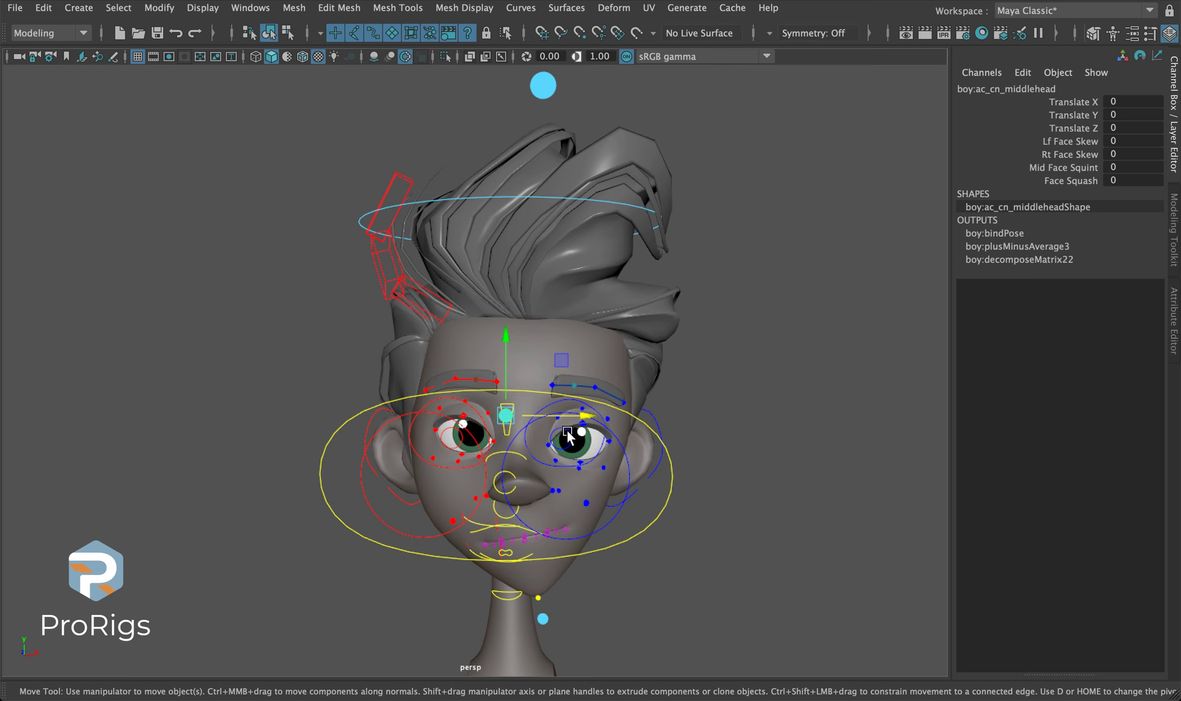
pyautogui.moveTo(568, 417); pyautogui.dragTo(549, 419)
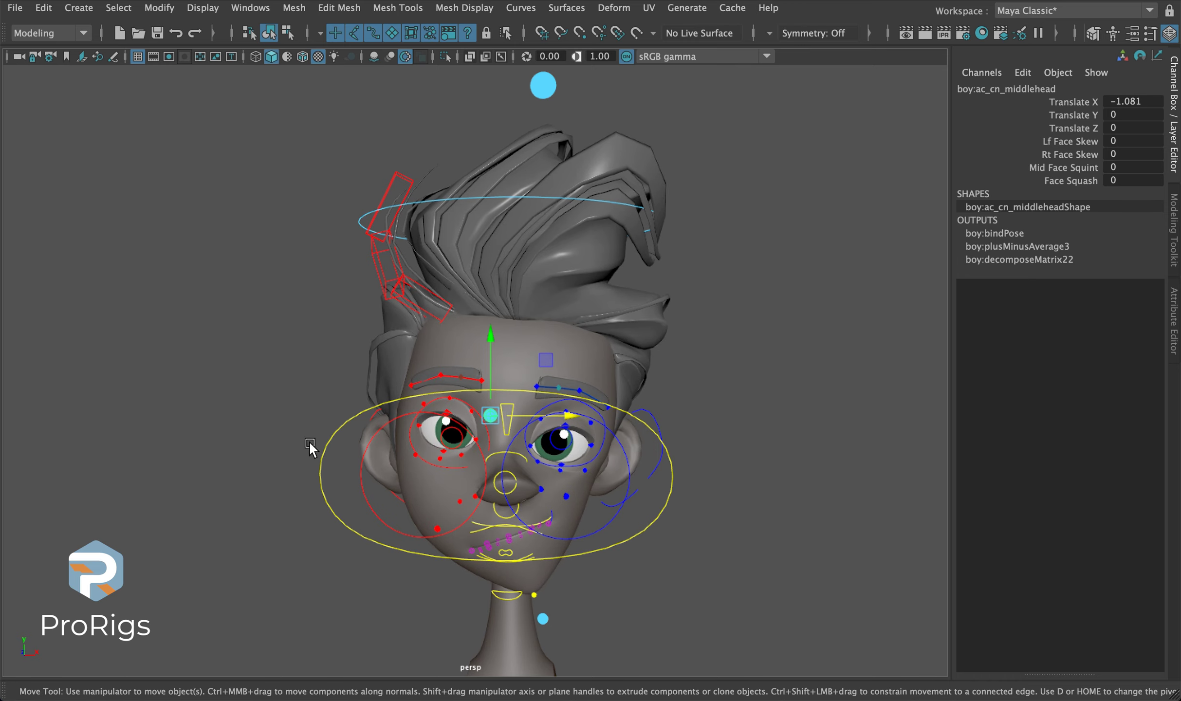
# - Undo the sideways moves of the middle-head, lower-head and upper-head controls
pyautogui.hotkey('ctrl', 'z')
pyautogui.hotkey('ctrl', 'z')
pyautogui.hotkey('ctrl', 'z')
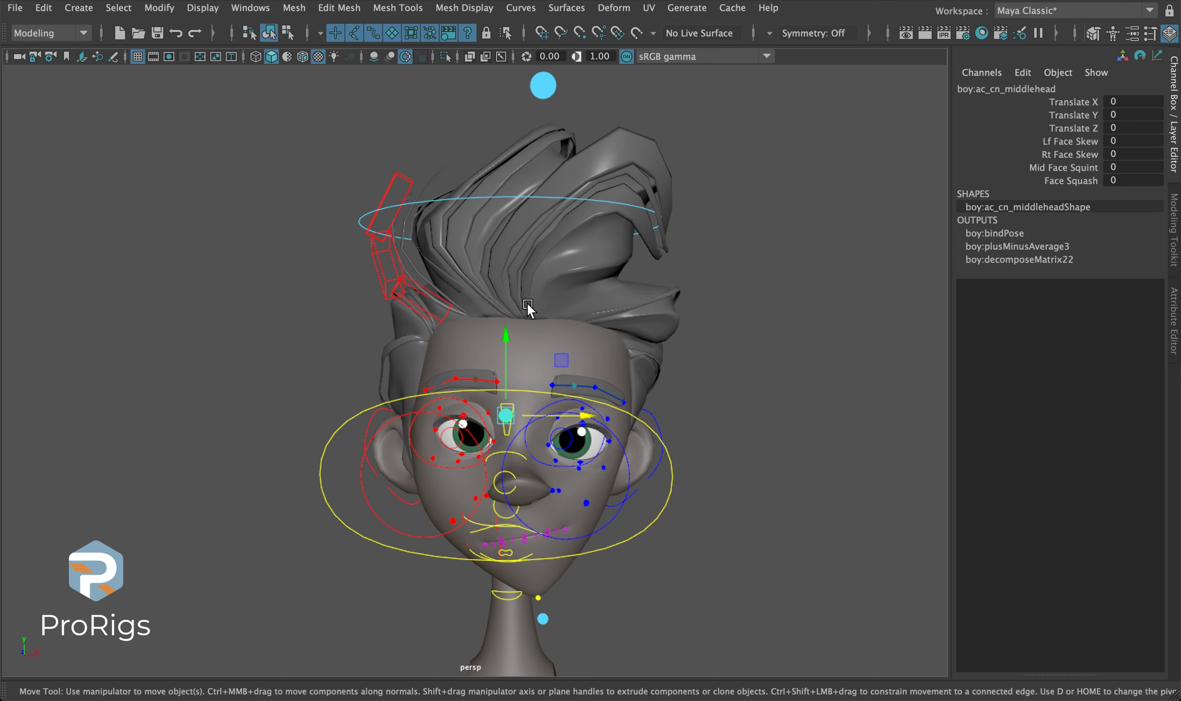
pyautogui.hotkey('ctrl', 'z')
pyautogui.hotkey('ctrl', 'z')
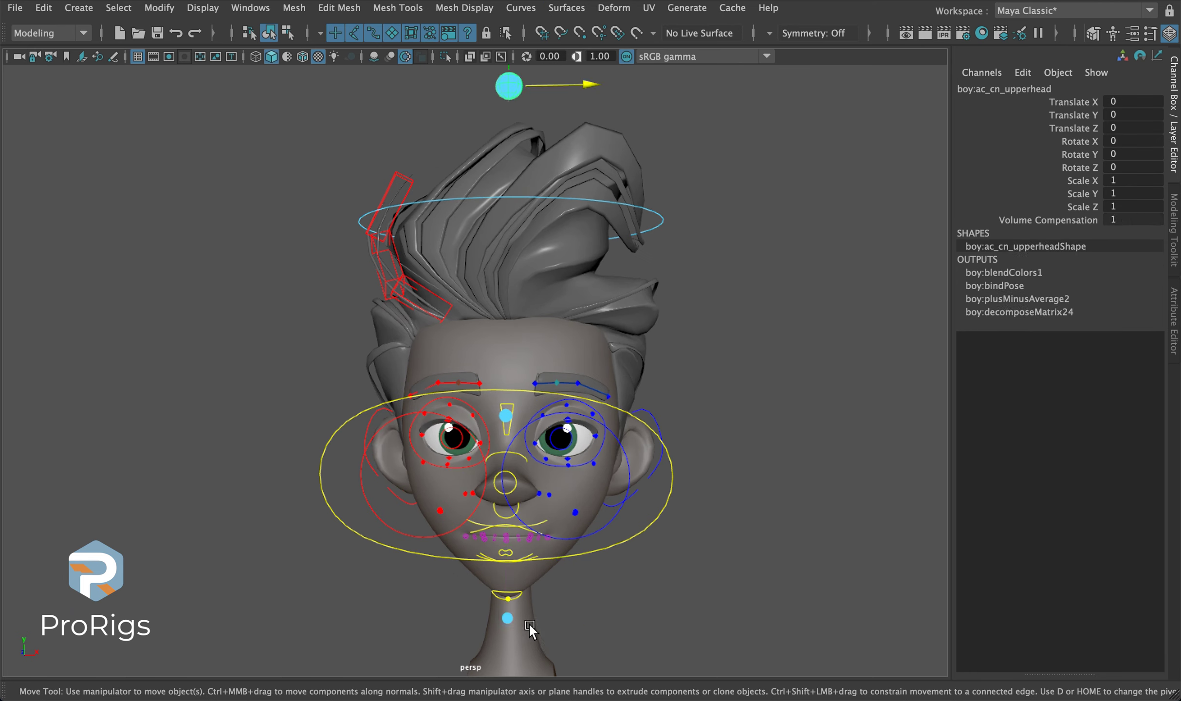
# - Move the lower-head control to about X 0.91, Y 1.04 and the upper-head control to about X -0.38, Y 1.13
pyautogui.click(513, 616)
pyautogui.moveTo(513, 616)
pyautogui.mouseDown()
pyautogui.moveTo(516, 569)
pyautogui.moveTo(506, 586)
pyautogui.moveTo(521, 604)
pyautogui.mouseUp()
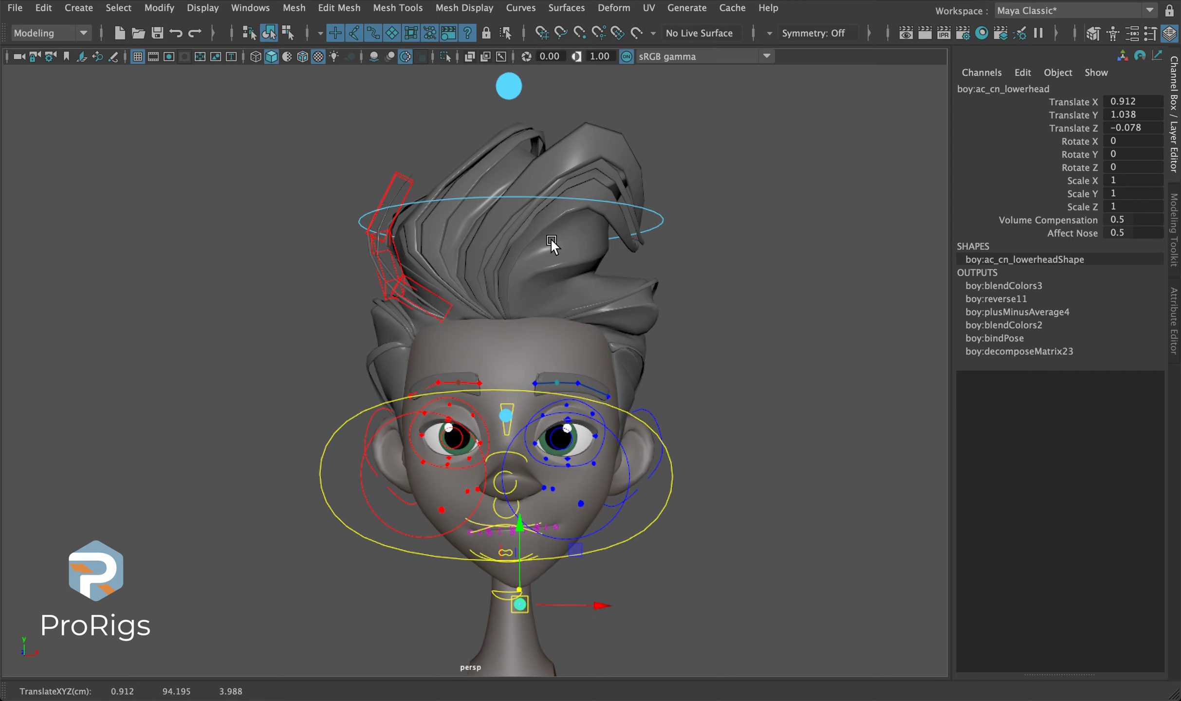
pyautogui.click(510, 86)
pyautogui.moveTo(508, 98); pyautogui.dragTo(449, 85)
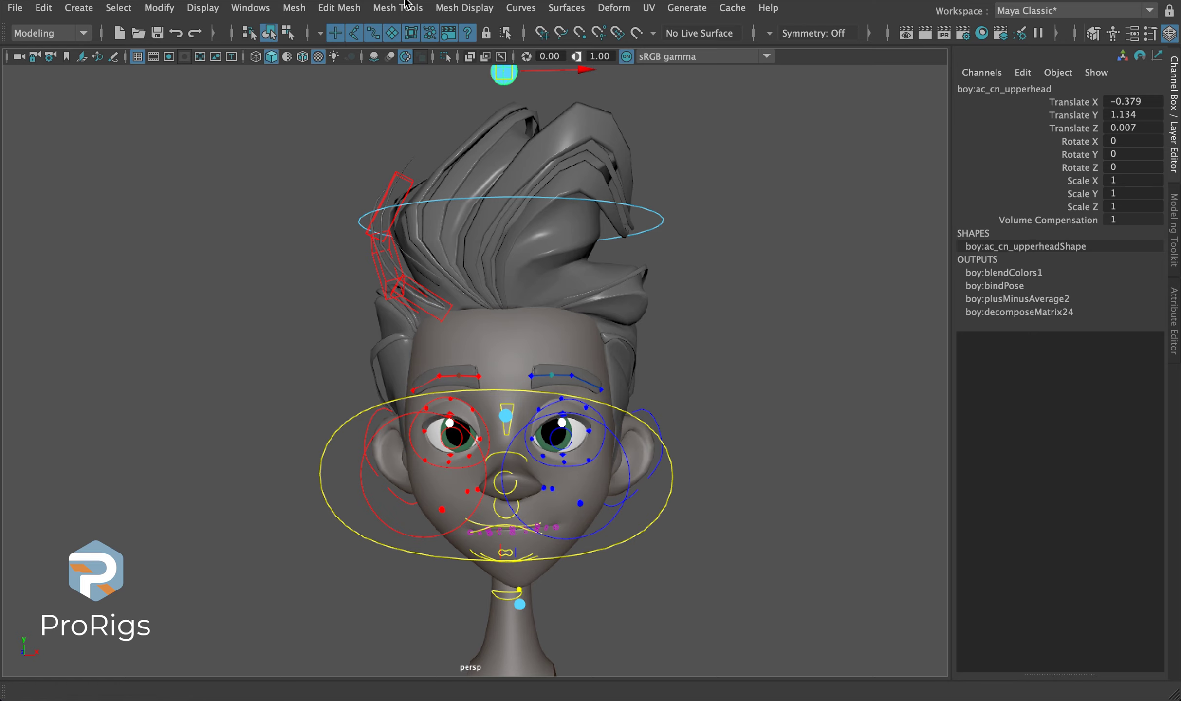
# - Try stretching the upper-head control to about X 17.1, Y 12.7, undo it, and reposition the control at about X 2.87, Y 2.85
pyautogui.scroll(-3, 487, 137)
pyautogui.moveTo(489, 190); pyautogui.dragTo(682, 110)
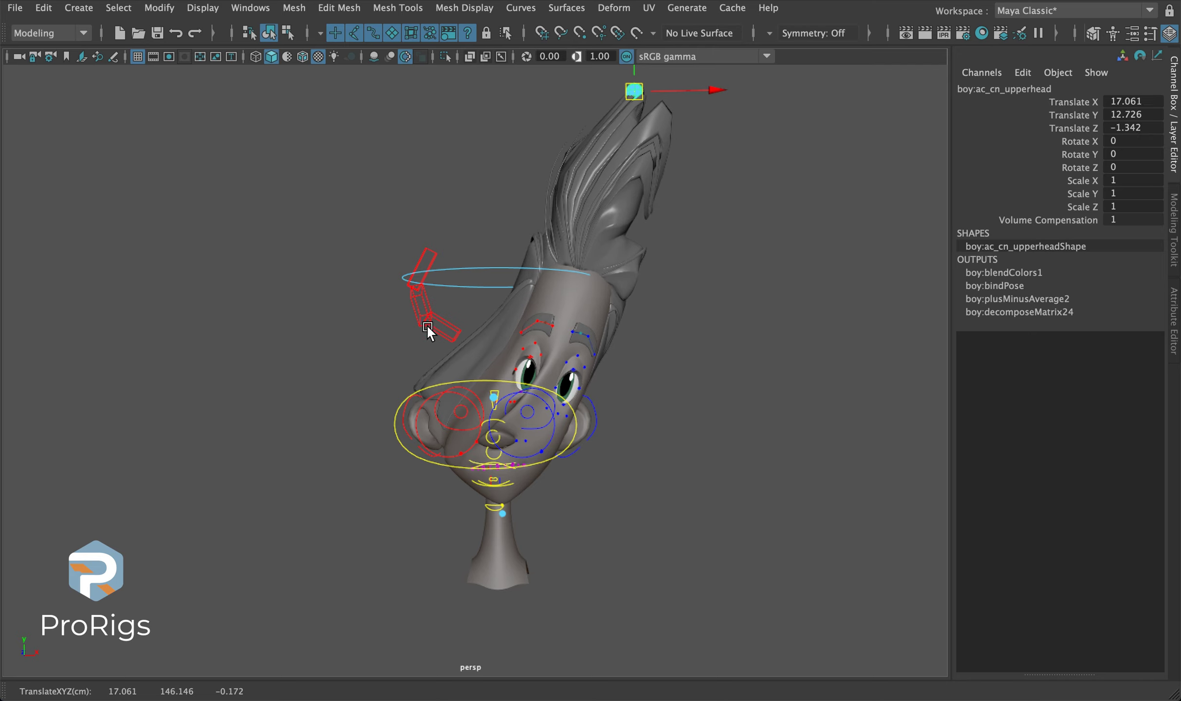
pyautogui.hotkey('ctrl', 'z')
pyautogui.moveTo(493, 185); pyautogui.dragTo(516, 163)
pyautogui.moveTo(581, 126); pyautogui.dragTo(581, 119)
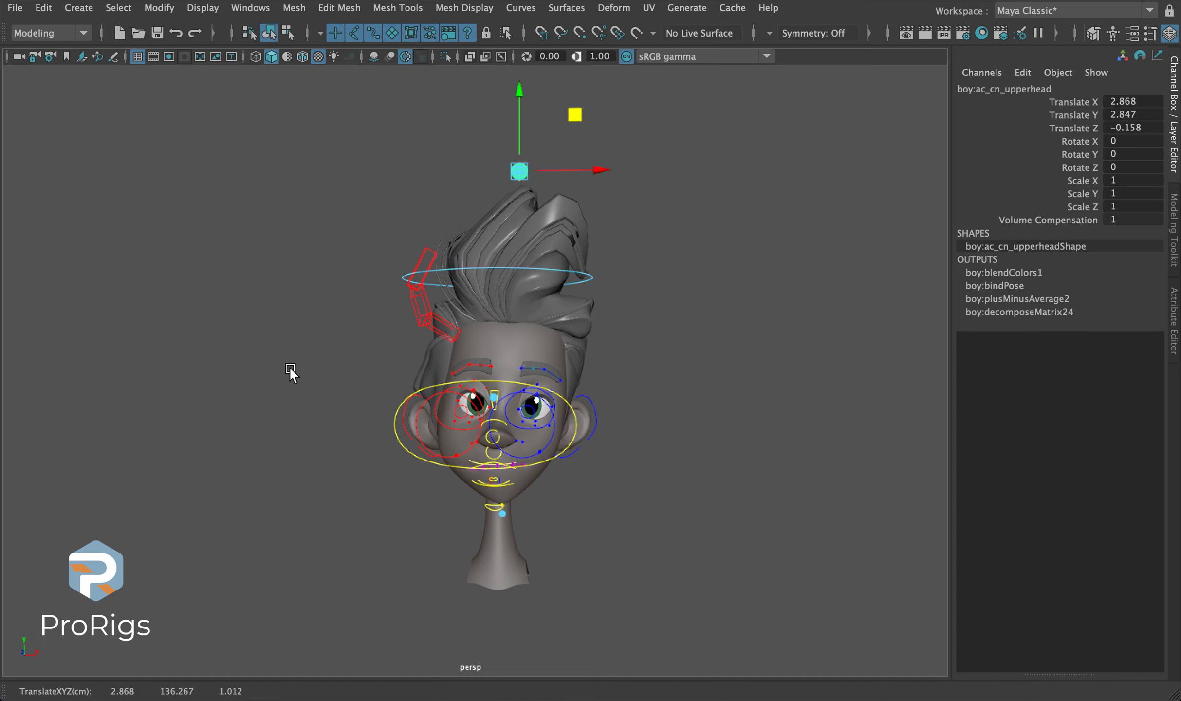
# - Rotate the first hair control beside the forehead about 16.17 degrees around Z
pyautogui.scroll(5, 366, 195)
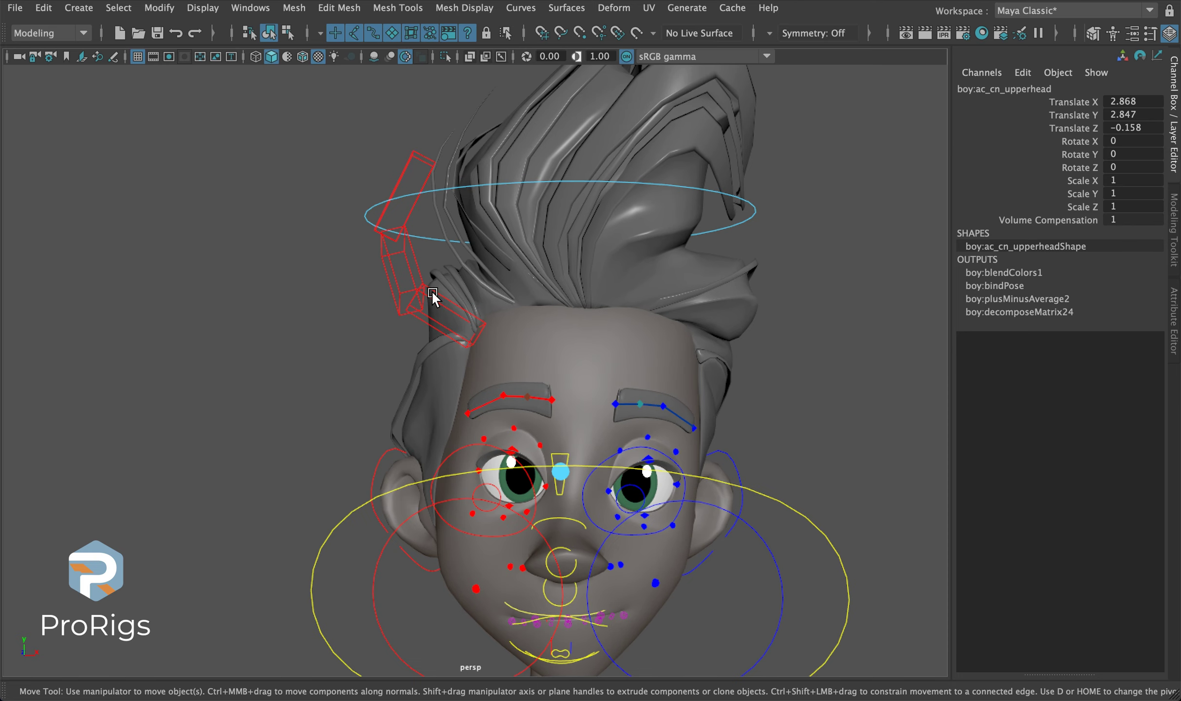
pyautogui.click(422, 287)
pyautogui.press('e')
pyautogui.moveTo(422, 287)
pyautogui.mouseDown()
pyautogui.moveTo(414, 272)
pyautogui.moveTo(397, 316)
pyautogui.moveTo(416, 278)
pyautogui.moveTo(408, 287)
pyautogui.mouseUp()
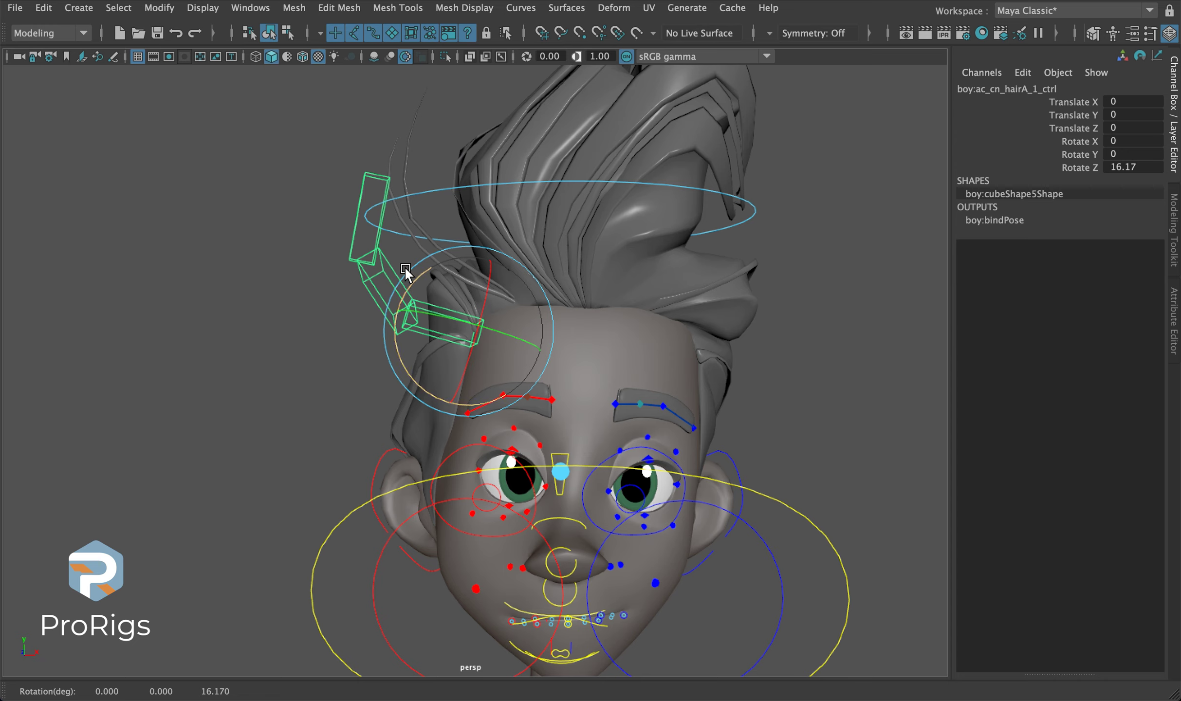
# - Undo the hair control's rotation and the latest moves of the upper-head control
pyautogui.hotkey('ctrl', 'z')
pyautogui.hotkey('ctrl', 'z')
pyautogui.hotkey('ctrl', 'z')
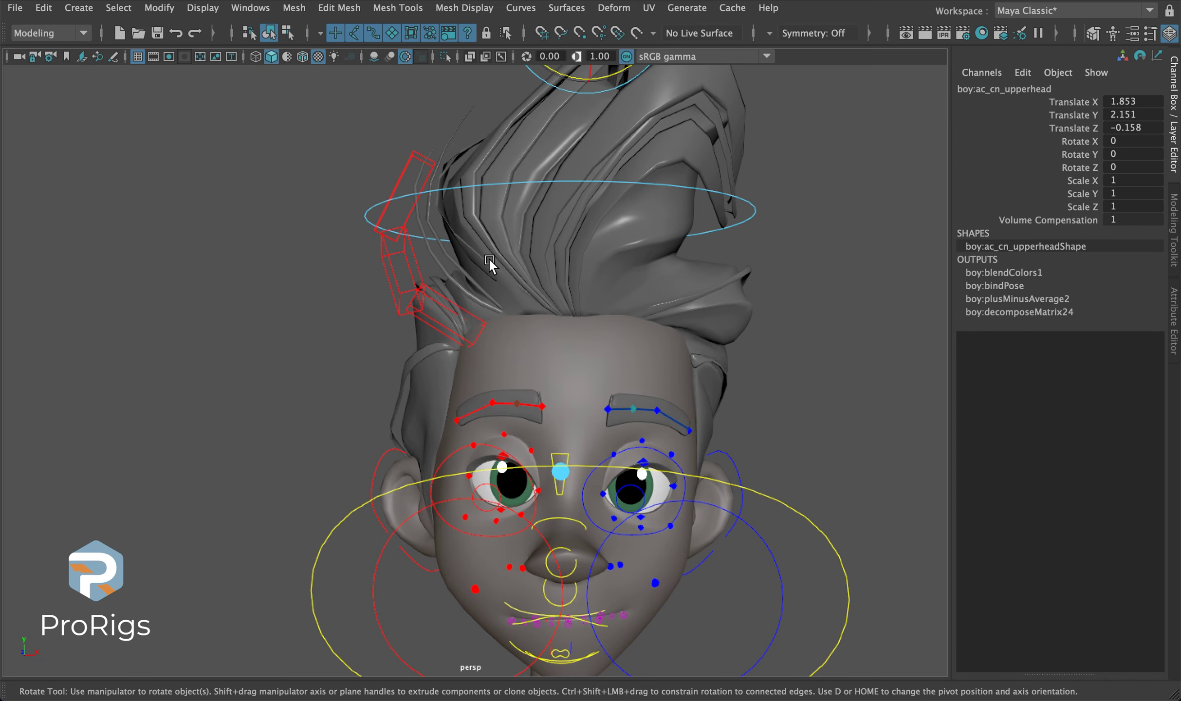
pyautogui.hotkey('ctrl', 'z')
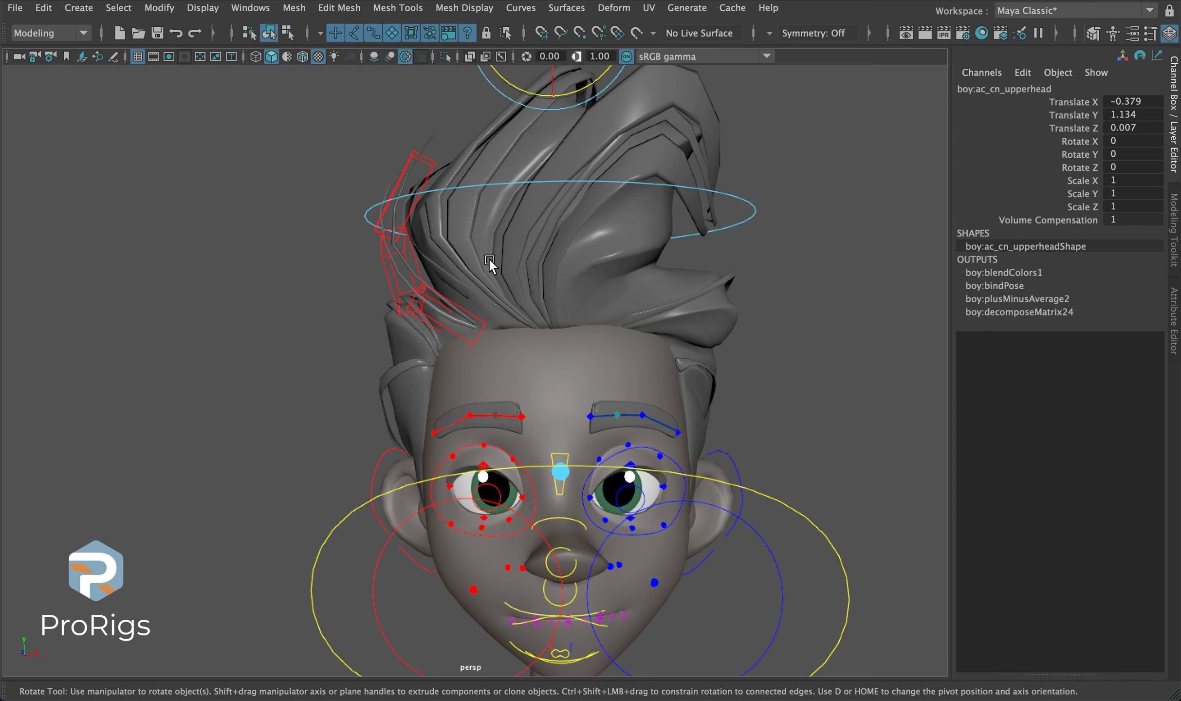
pyautogui.hotkey('ctrl', 'z')
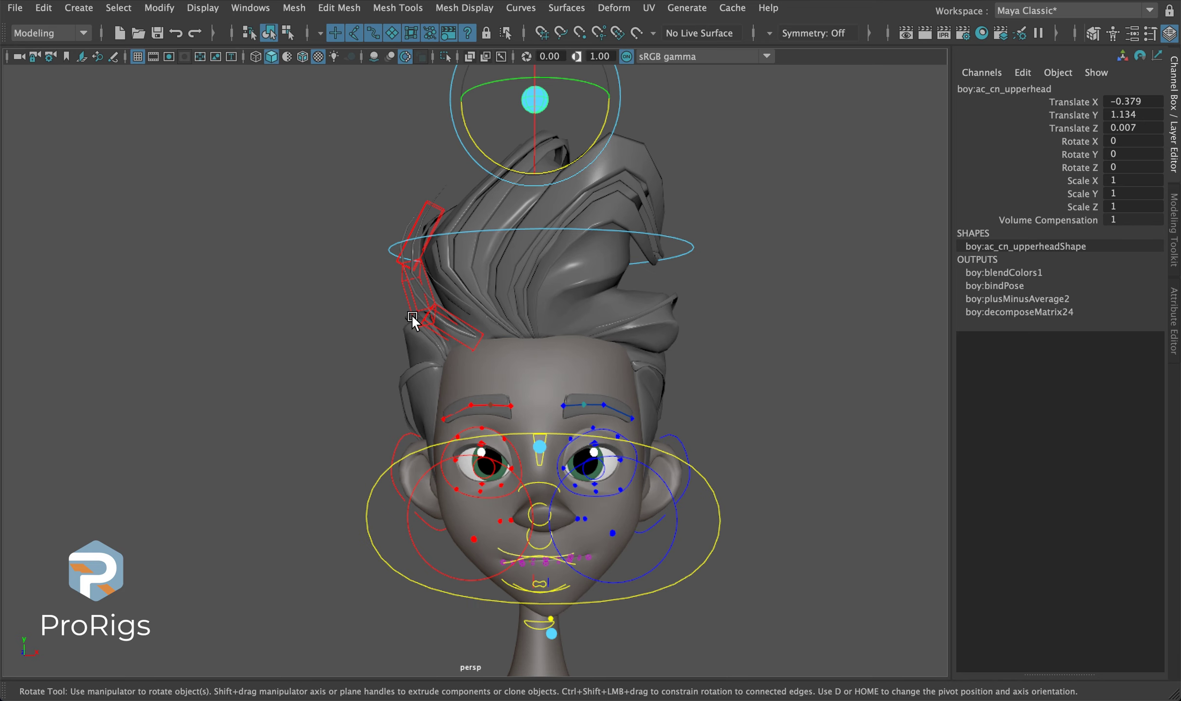
pyautogui.hotkey('ctrl', 'z')
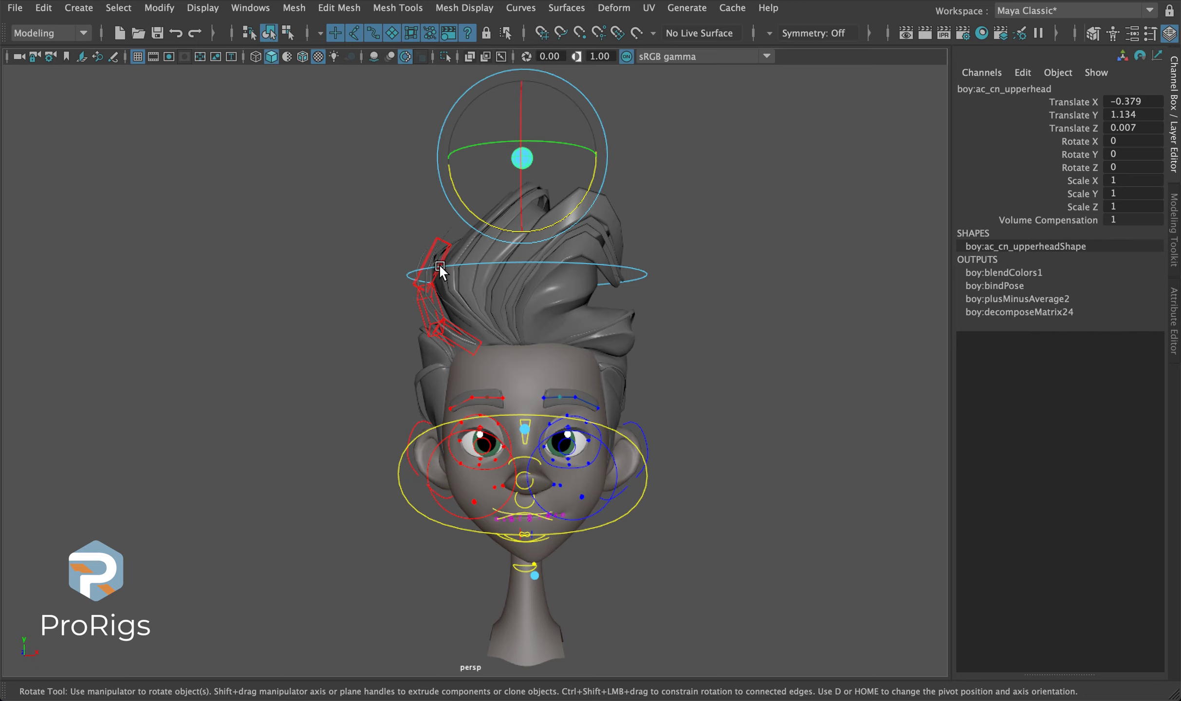
# - Try raising the upper-head control with the Move tool, and undo the move
pyautogui.press('w')
pyautogui.moveTo(574, 105); pyautogui.dragTo(536, 116)
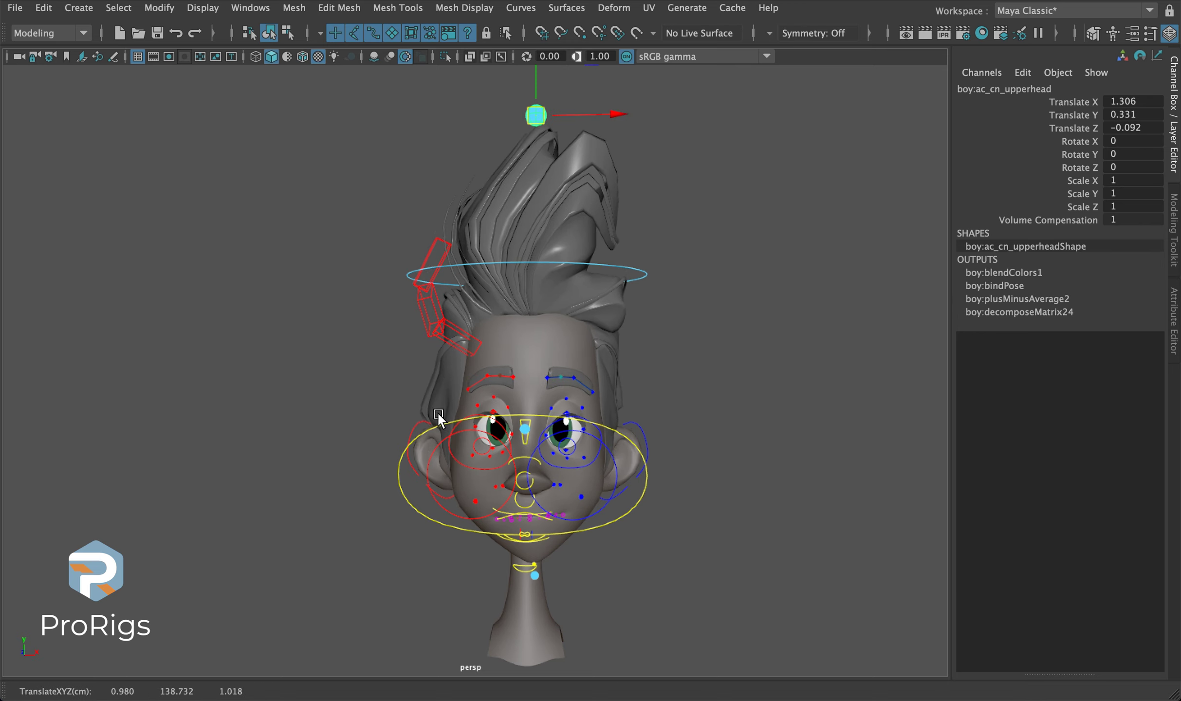
pyautogui.hotkey('ctrl', 'z')
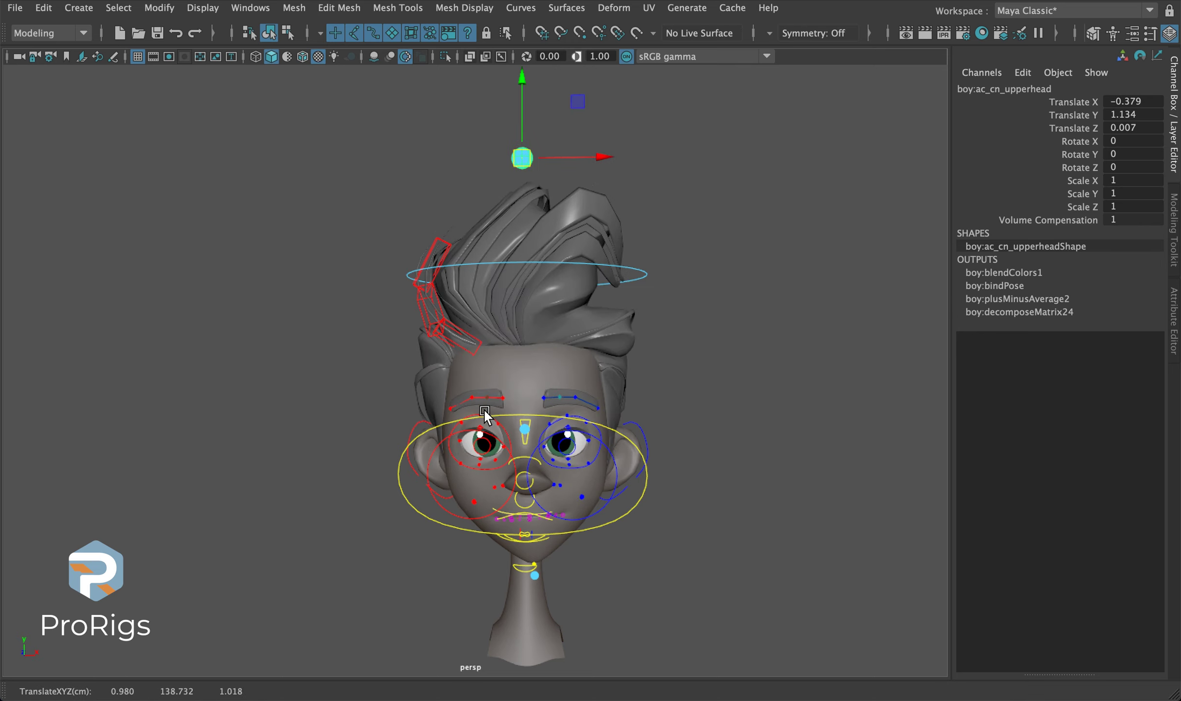
# - Raise the upper-head control to about 9.01 in Translate Y and set its Volume Compensation to 0
pyautogui.click(1026, 208)
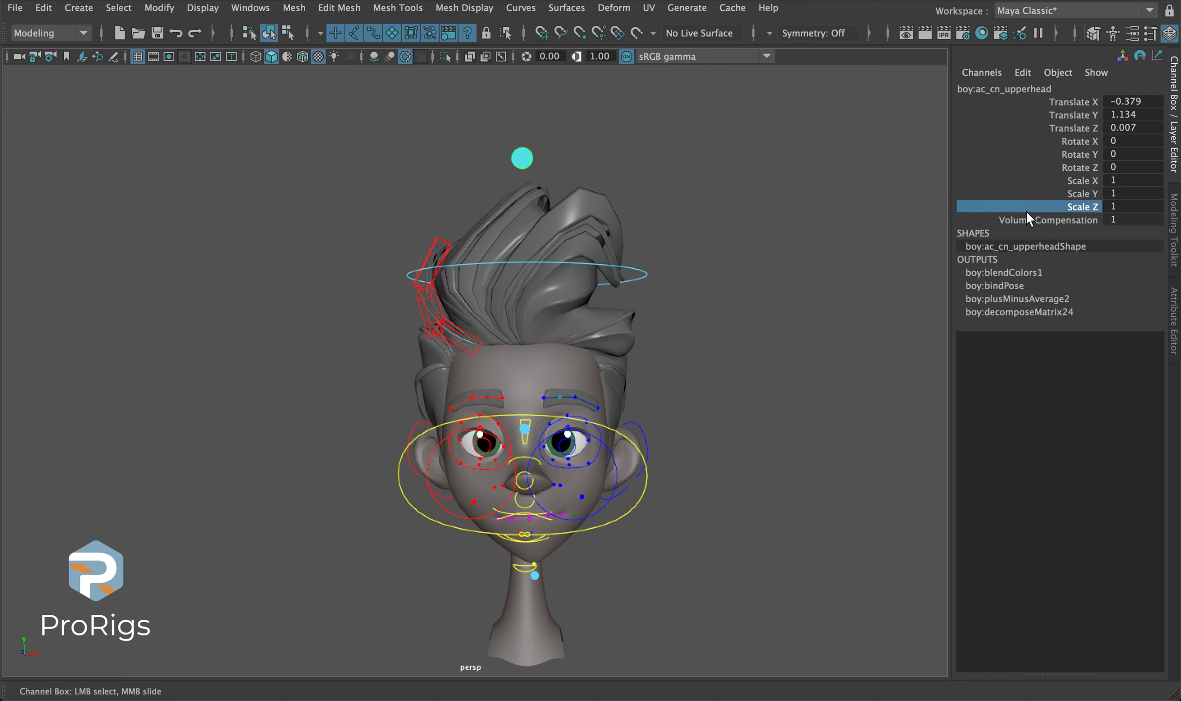
pyautogui.click(1031, 220)
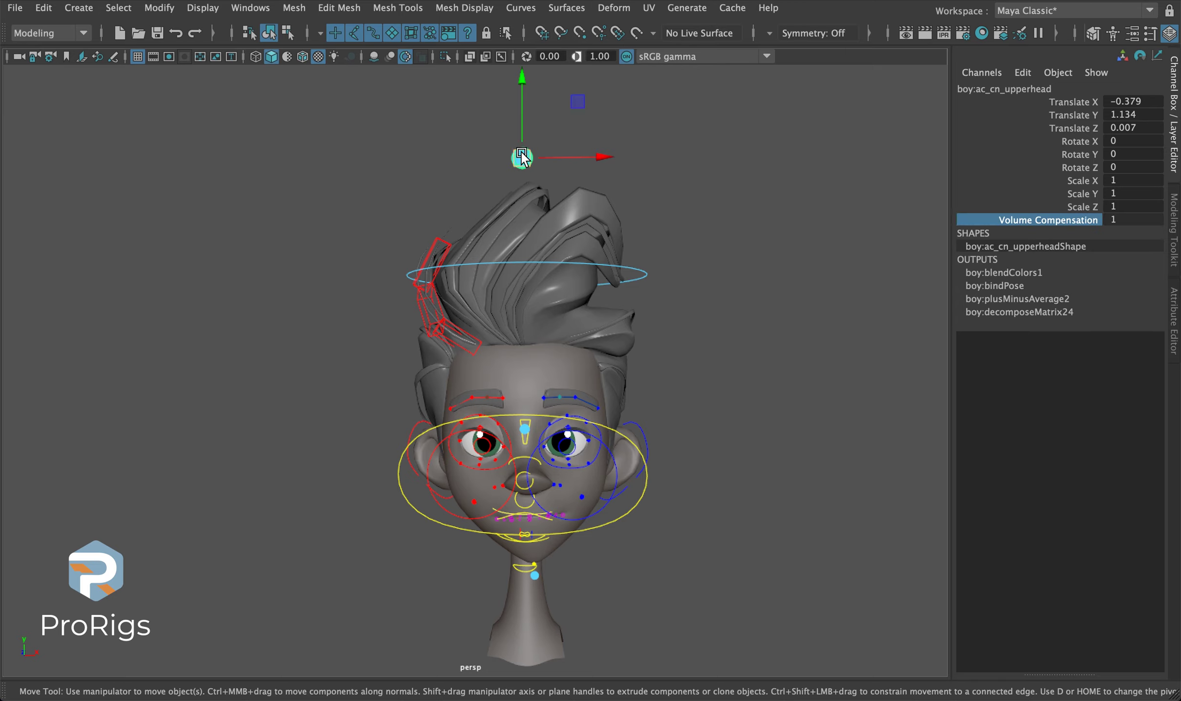
pyautogui.moveTo(511, 161); pyautogui.dragTo(520, 74)
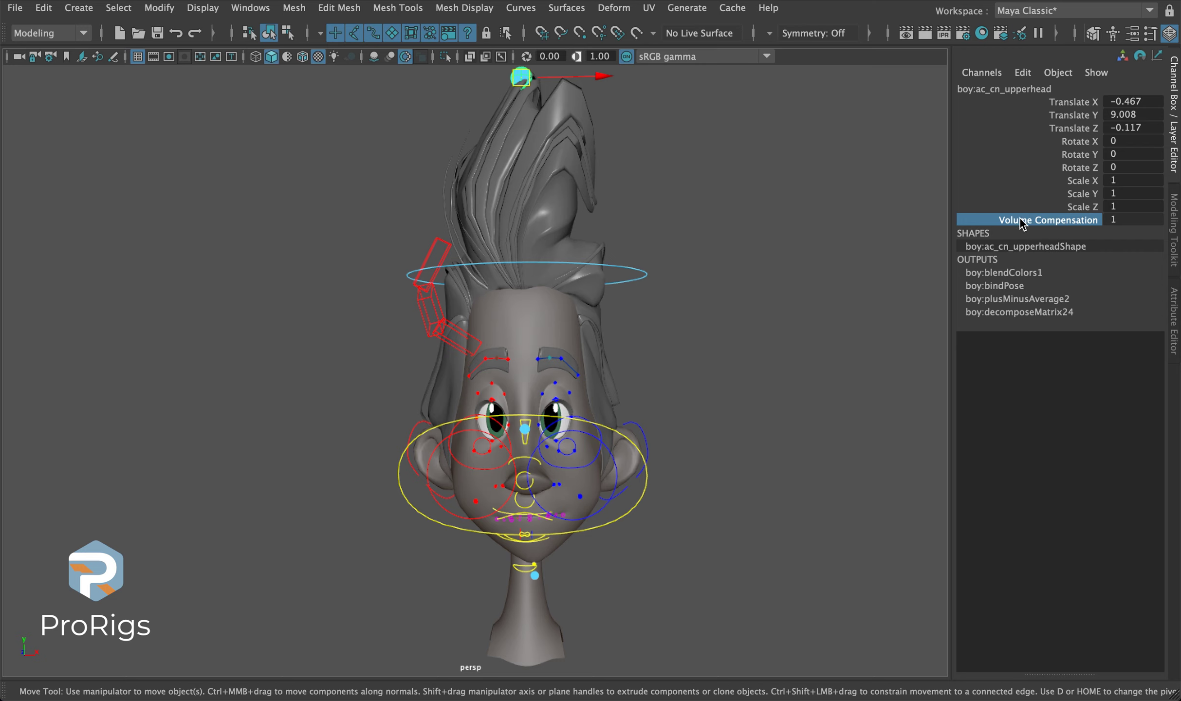
pyautogui.moveTo(850, 231); pyautogui.dragTo(778, 240, button='middle')
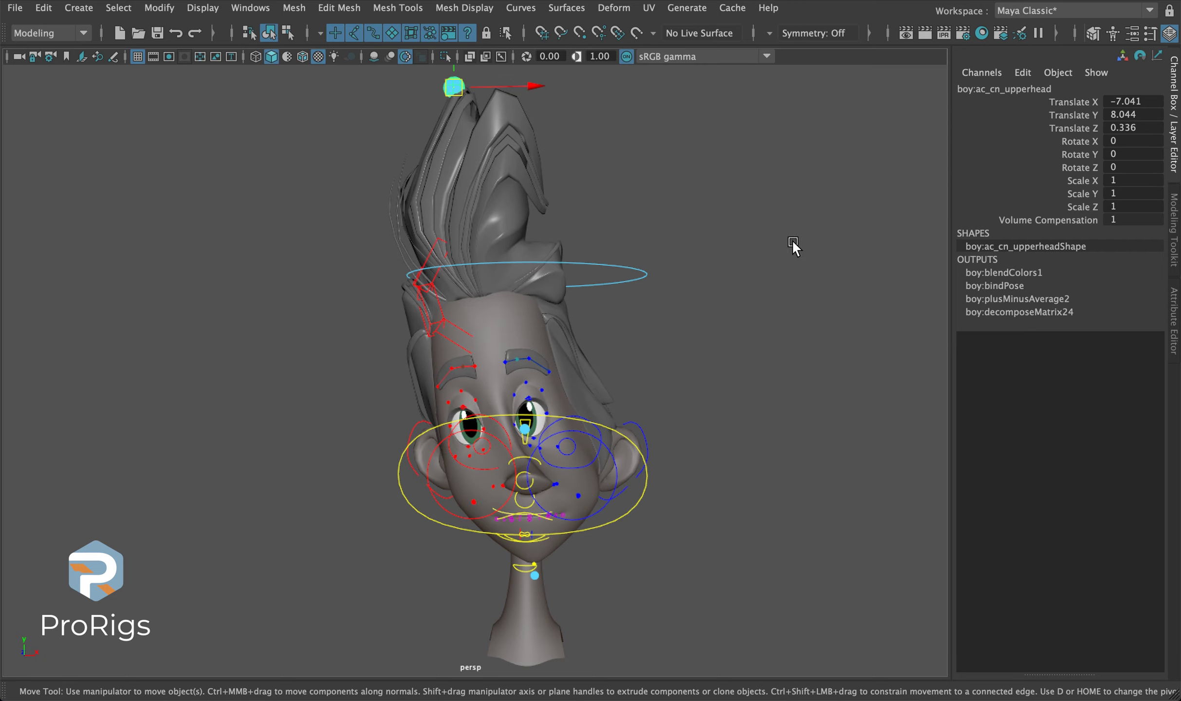
pyautogui.hotkey('ctrl', 'z')
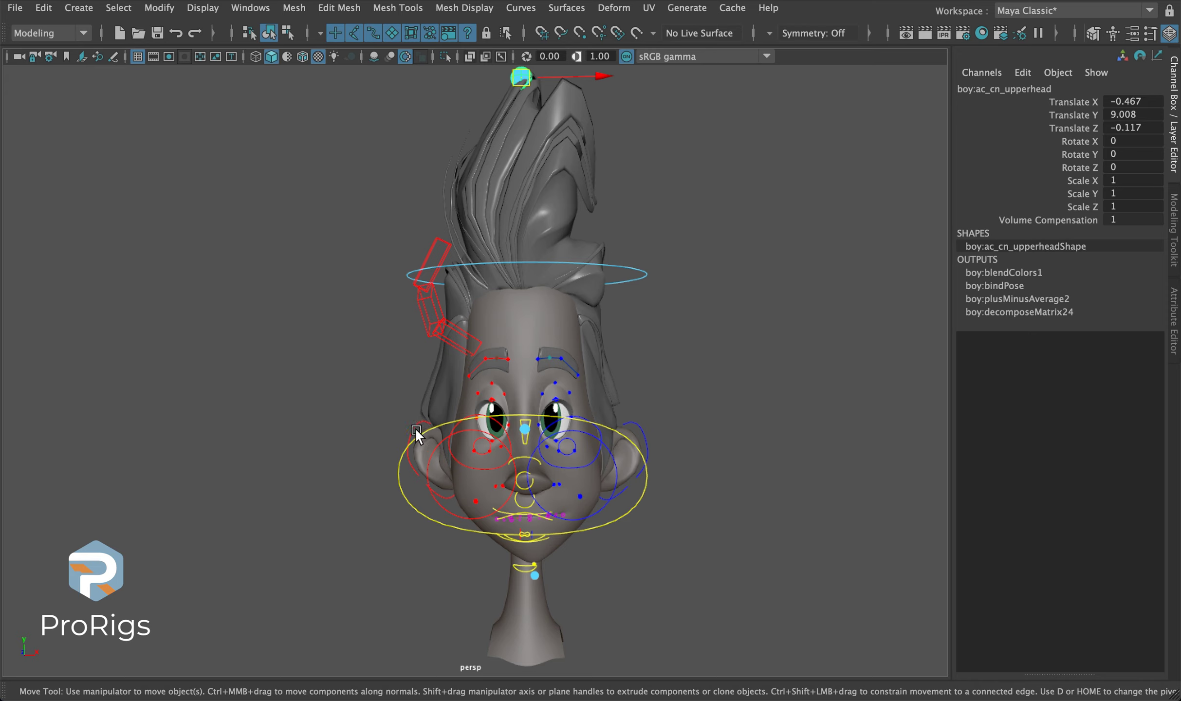
pyautogui.click(1037, 220)
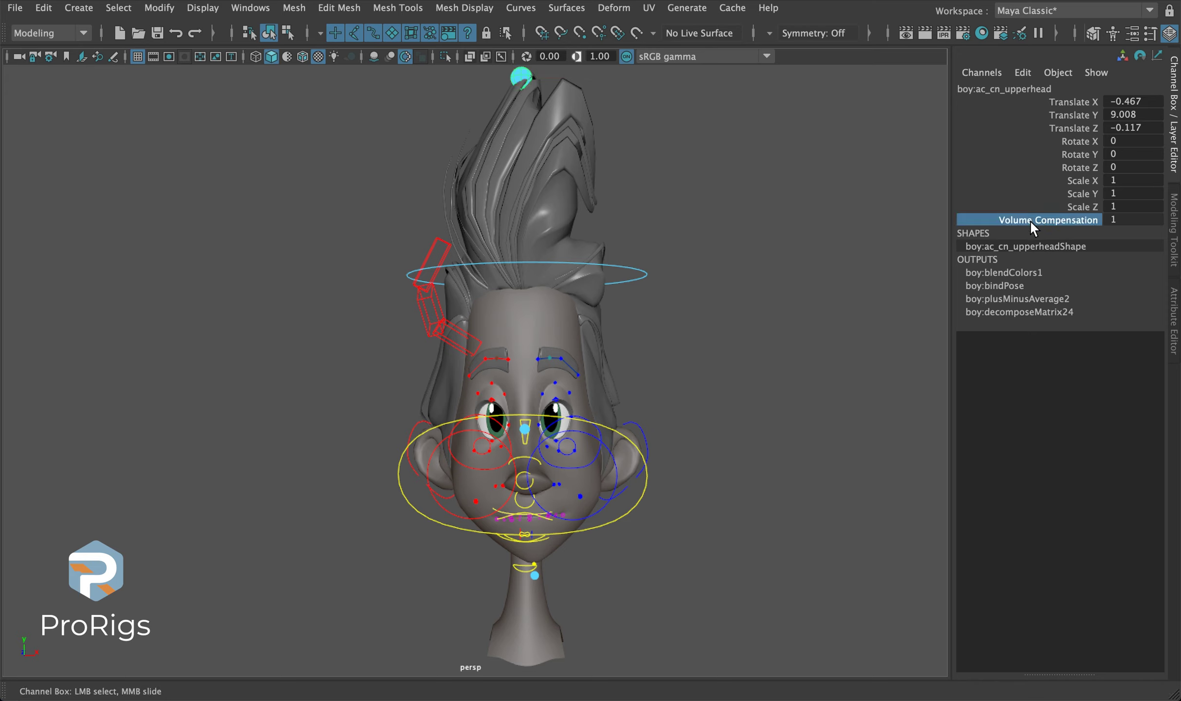
pyautogui.moveTo(813, 269); pyautogui.dragTo(763, 279, button='middle')
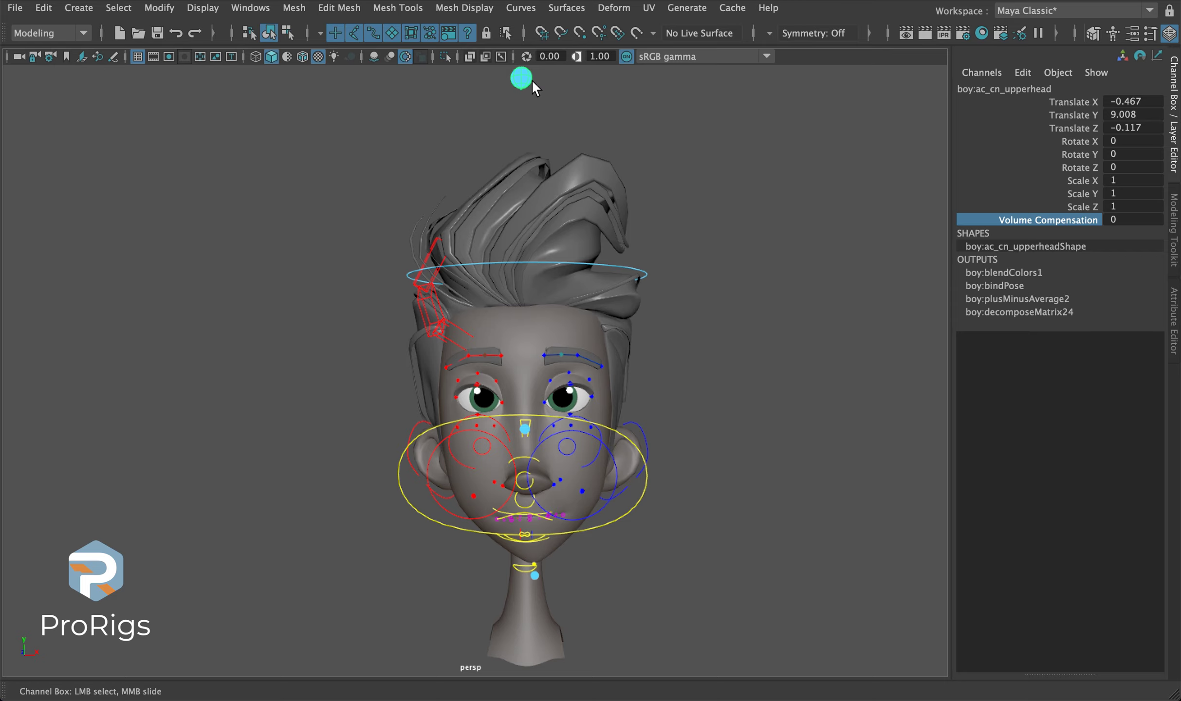
# - Increase the upper-head control's Translate Y to 11.208 and test its Volume Compensation, ending at 0
pyautogui.click(1073, 115)
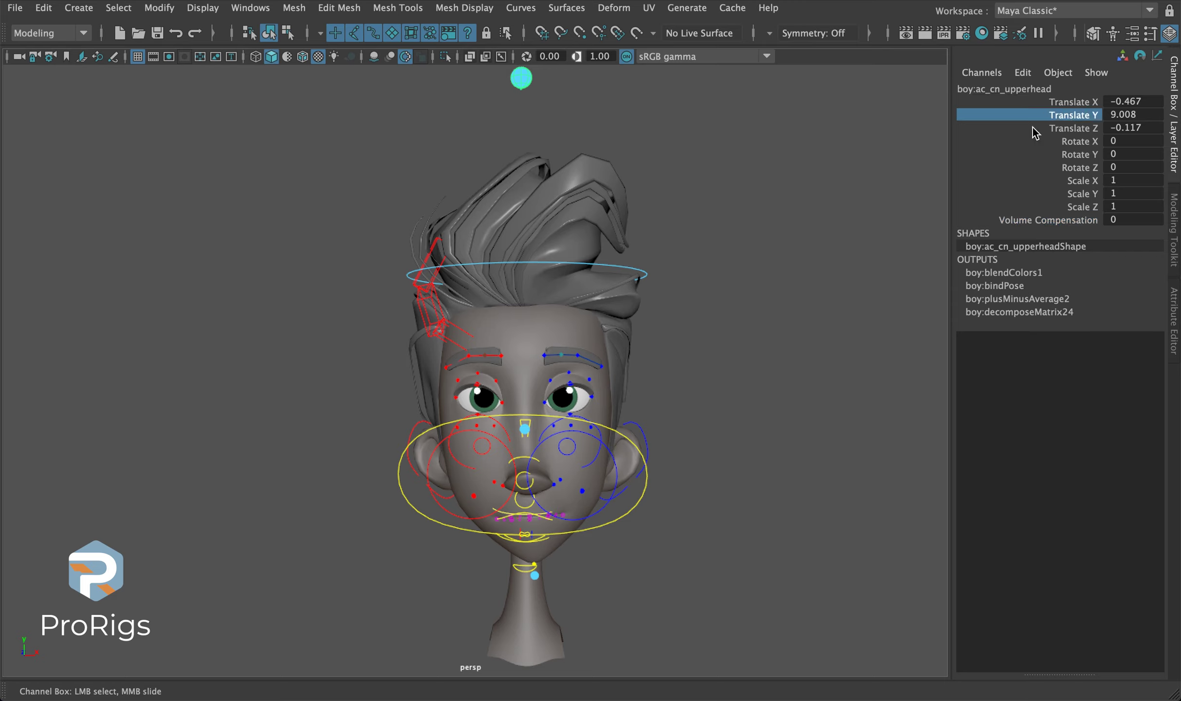
pyautogui.moveTo(818, 170); pyautogui.dragTo(870, 214, button='middle')
pyautogui.click(1003, 220)
pyautogui.moveTo(727, 260); pyautogui.dragTo(662, 259, button='middle')
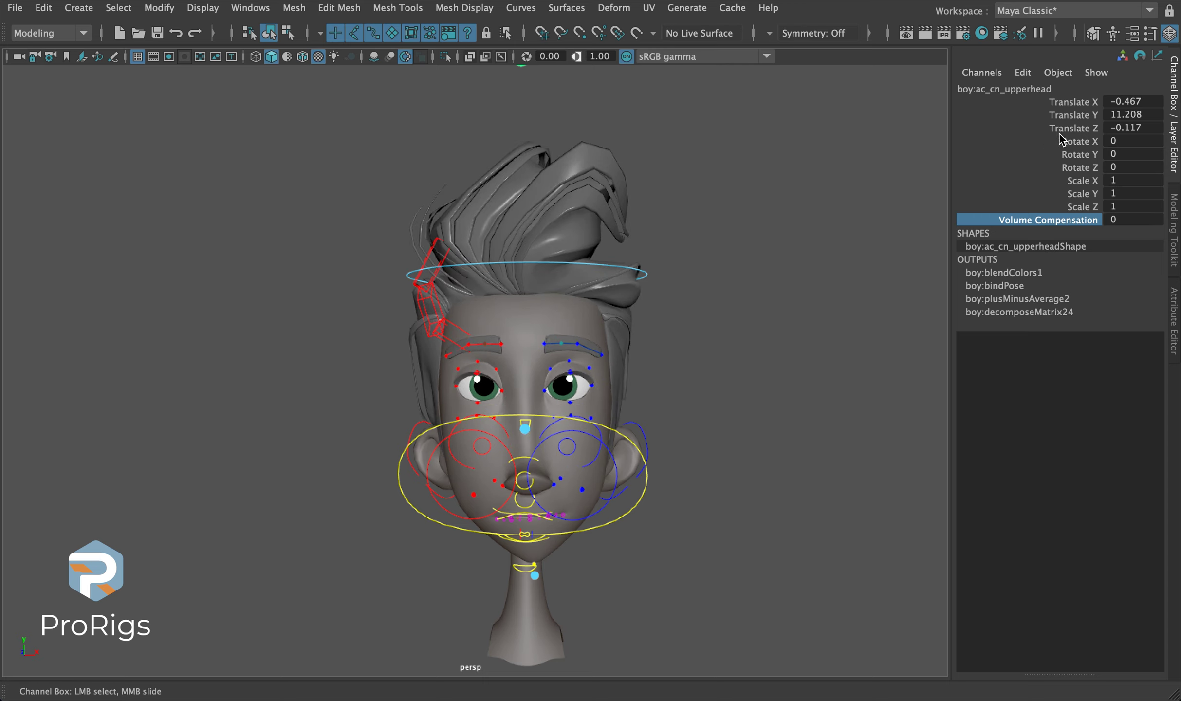
# - Reset the upper-head control's Translate X, Y and Z to 0
pyautogui.moveTo(1119, 103); pyautogui.dragTo(1118, 127)
pyautogui.write('0')
pyautogui.press('Return')
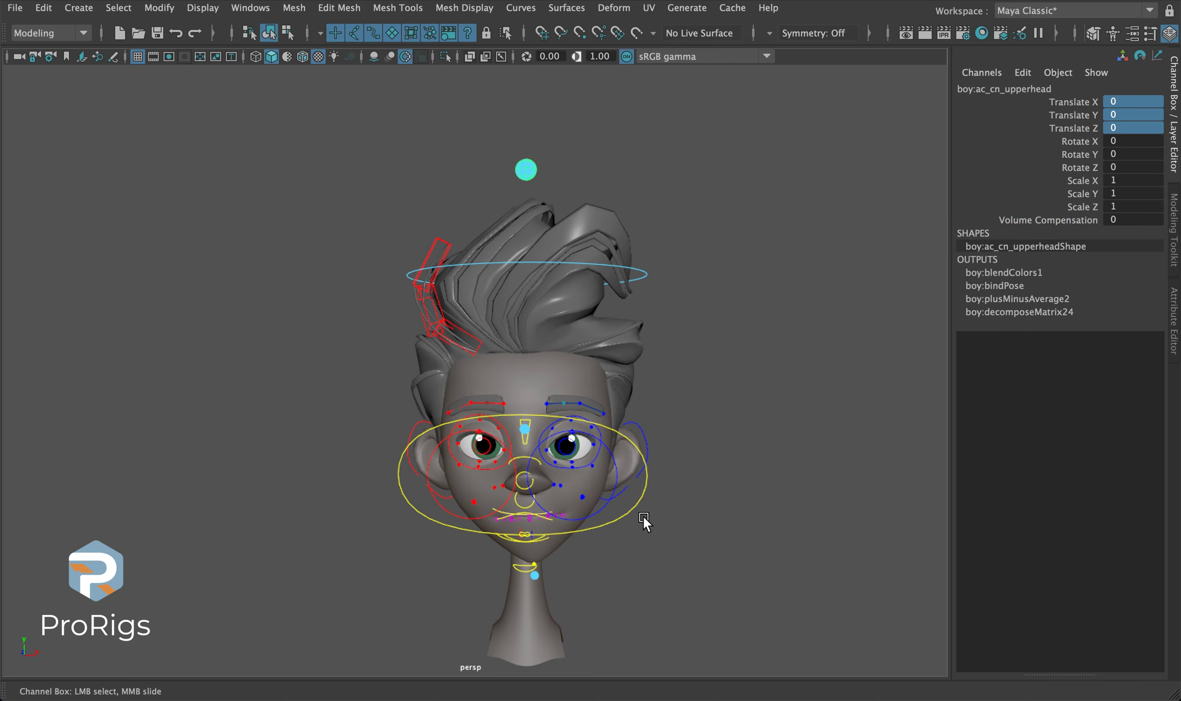
# - Lower the lower-head control to -4.662 in Translate Y and set its Volume Compensation to 1
pyautogui.click(533, 578)
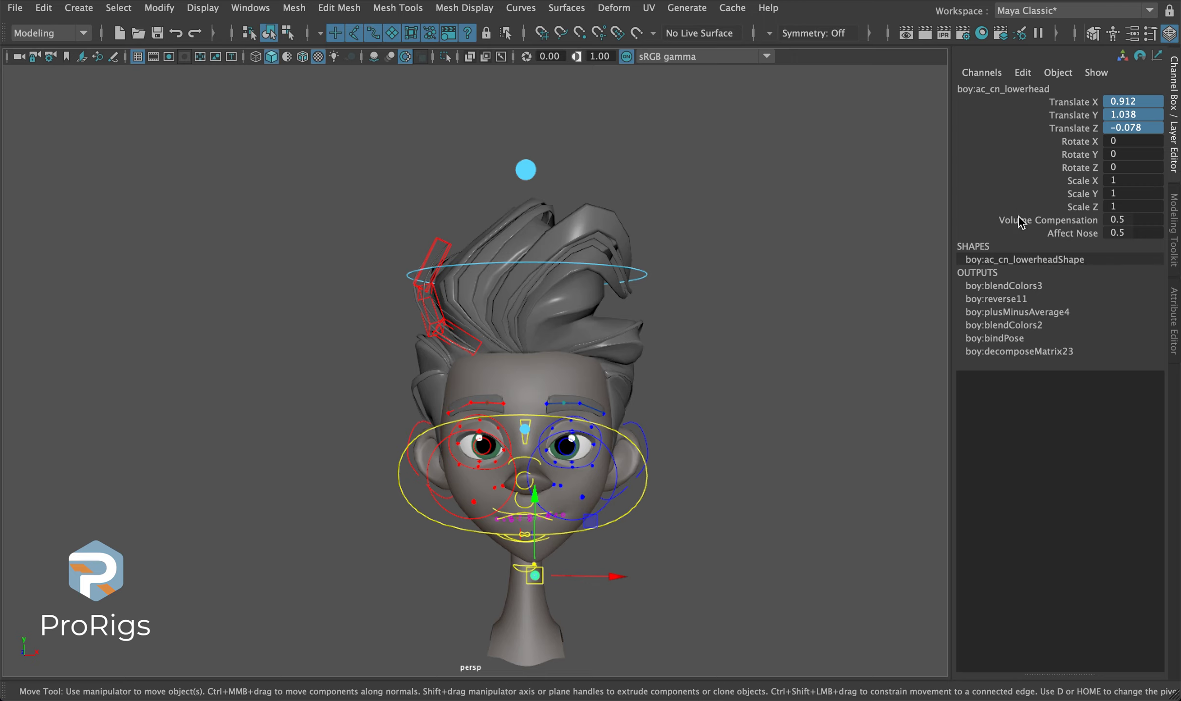
pyautogui.click(1041, 223)
pyautogui.click(1085, 117)
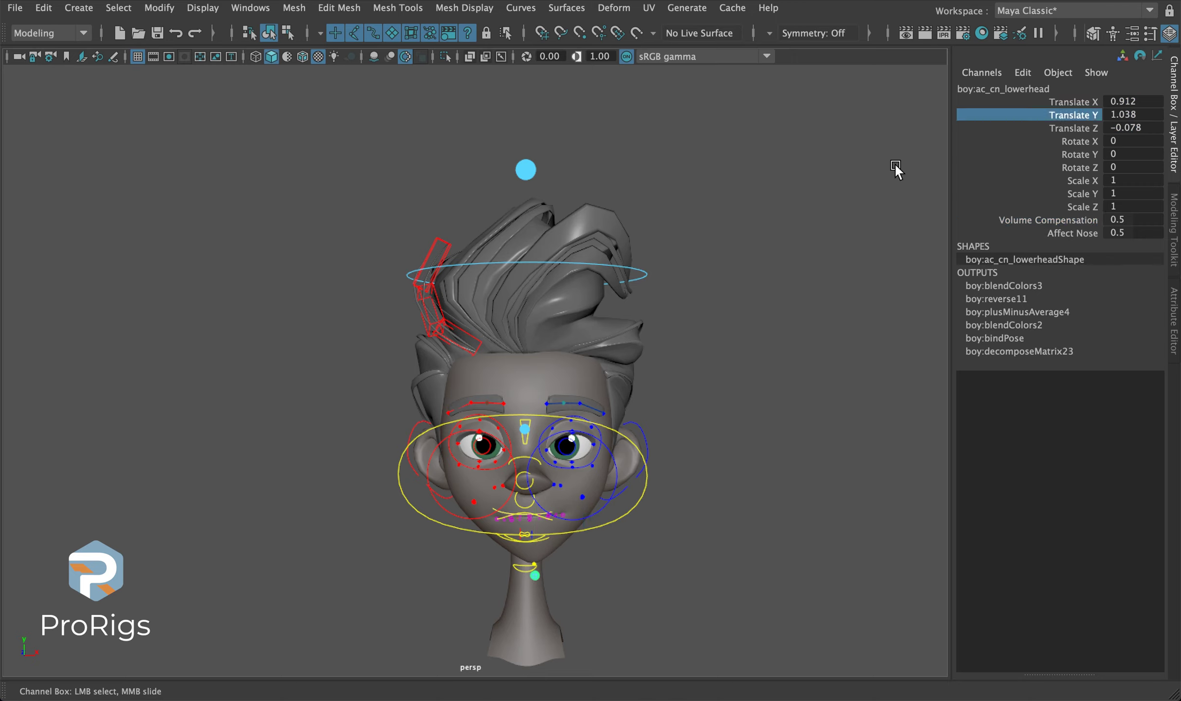
pyautogui.moveTo(894, 169); pyautogui.dragTo(533, 225, button='middle')
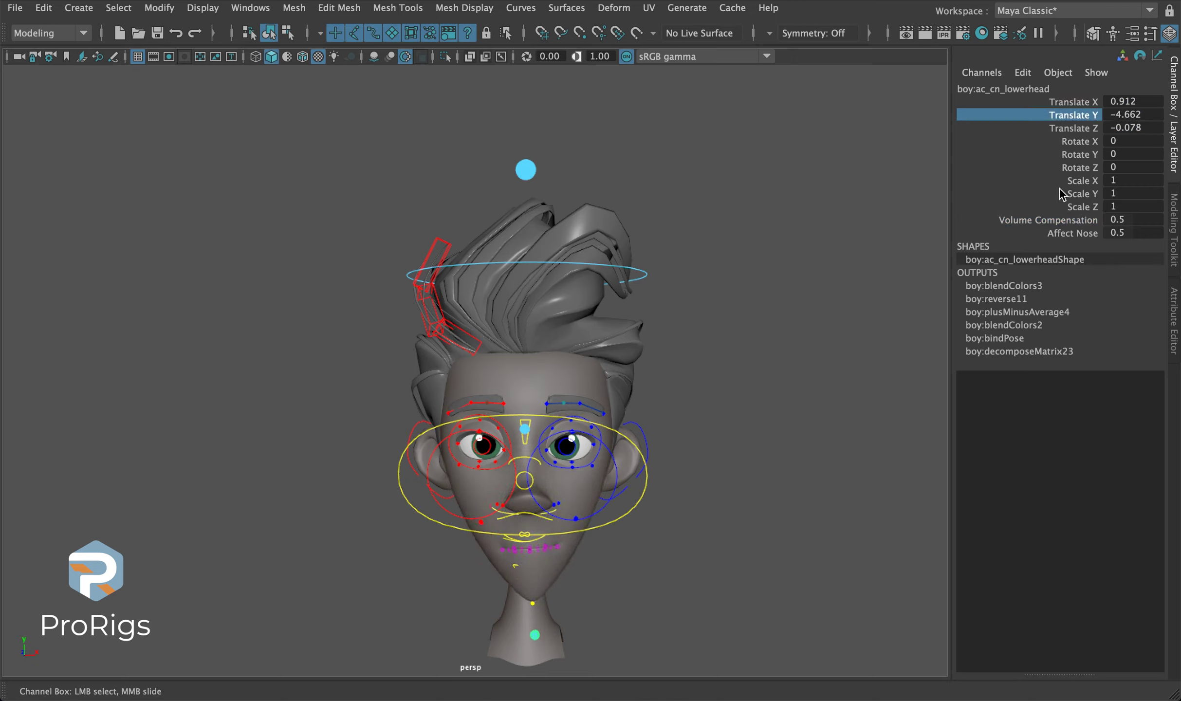
pyautogui.click(1077, 224)
pyautogui.moveTo(804, 203); pyautogui.dragTo(893, 216, button='middle')
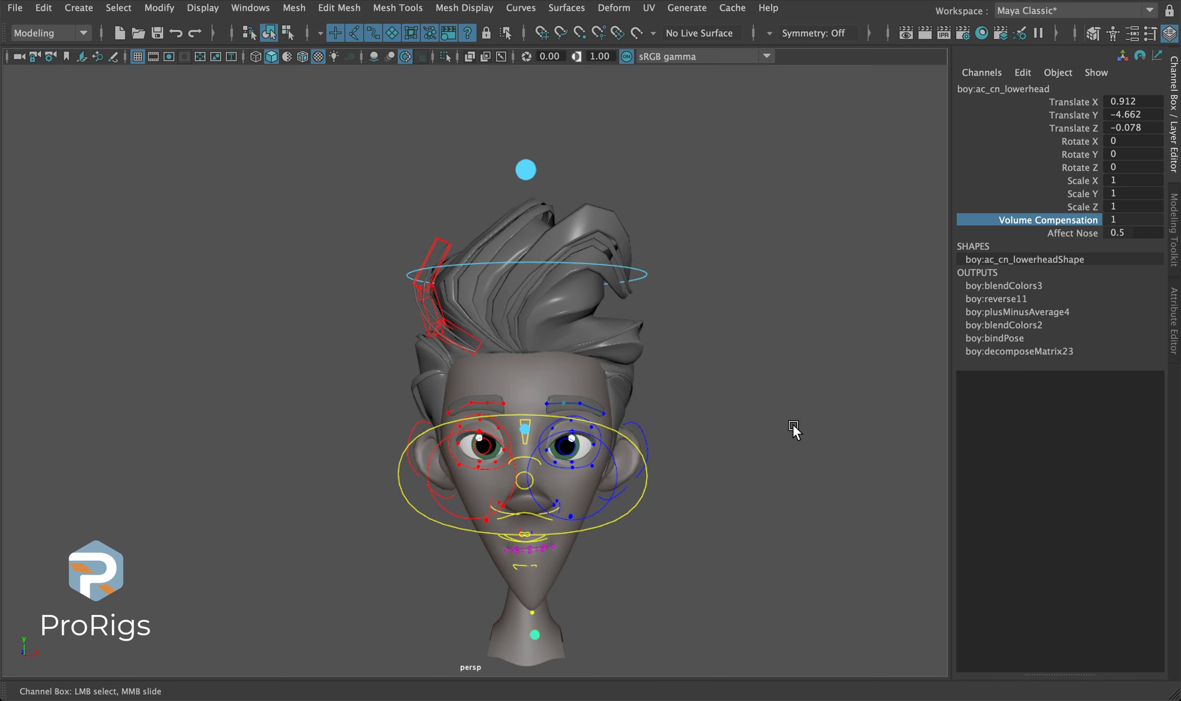
# - Move the lower-head control up to about X 1.47, Y 1.93 and set its Affect Nose to 0
pyautogui.scroll(10, 794, 429)
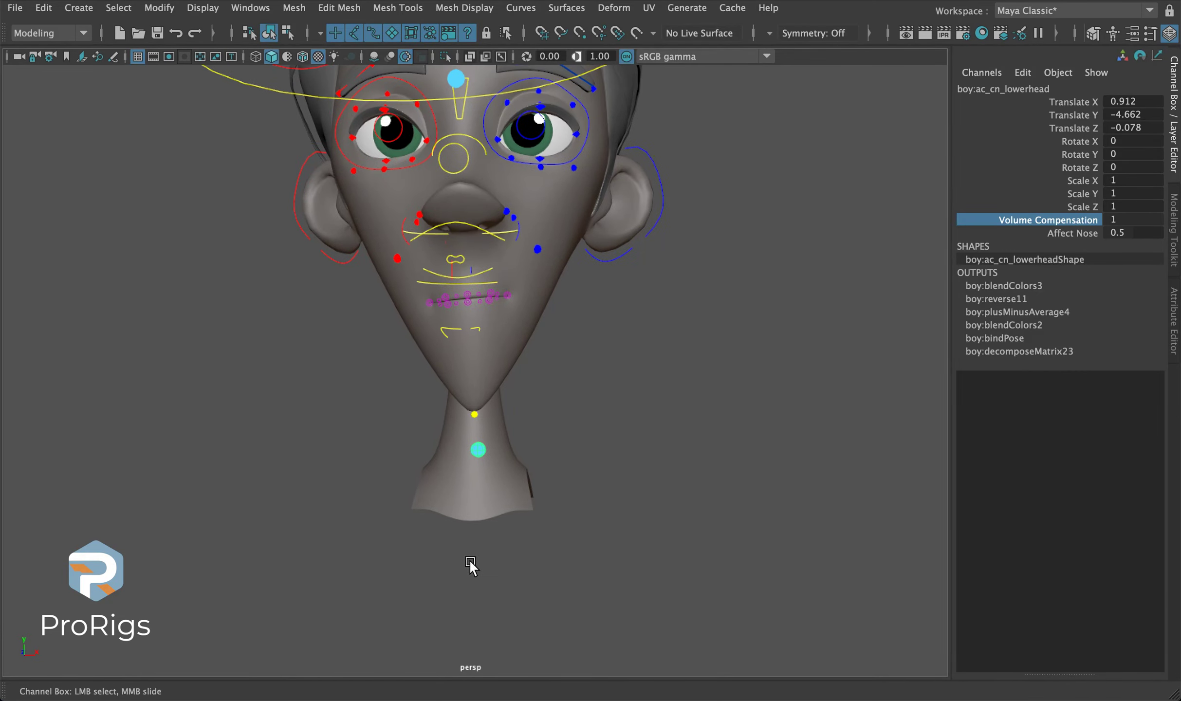
pyautogui.click(477, 450)
pyautogui.moveTo(477, 451); pyautogui.dragTo(485, 337)
pyautogui.click(1025, 234)
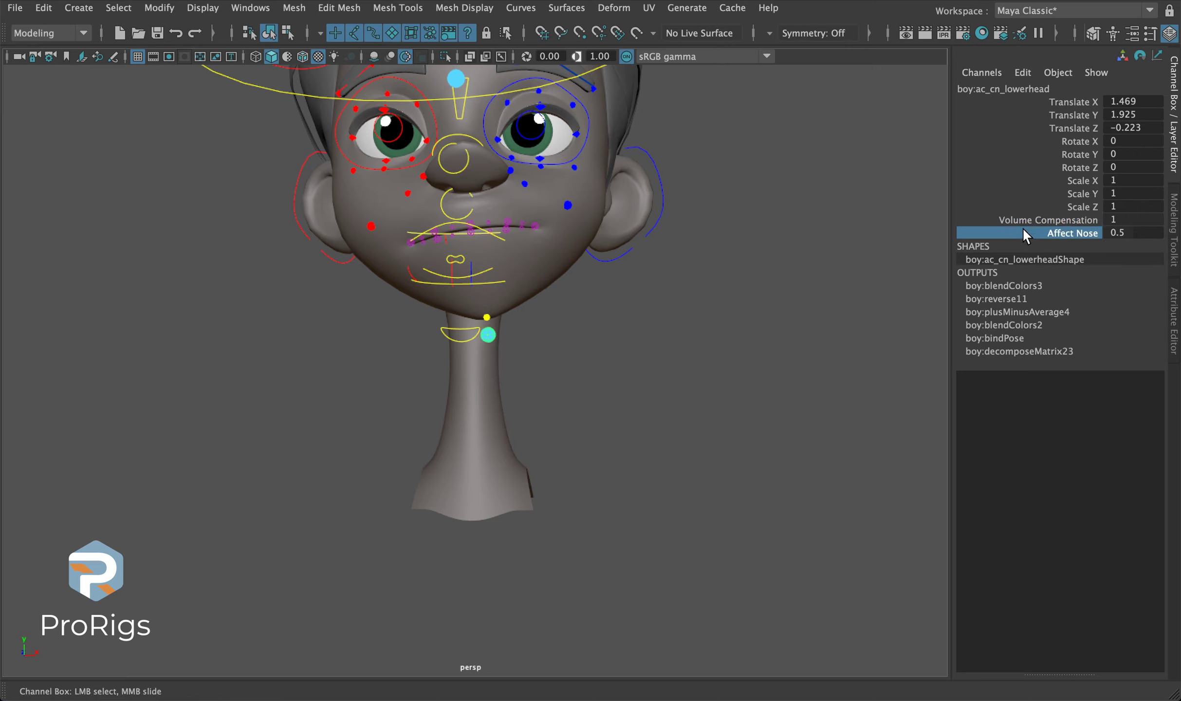
pyautogui.moveTo(794, 276); pyautogui.dragTo(782, 280, button='middle')
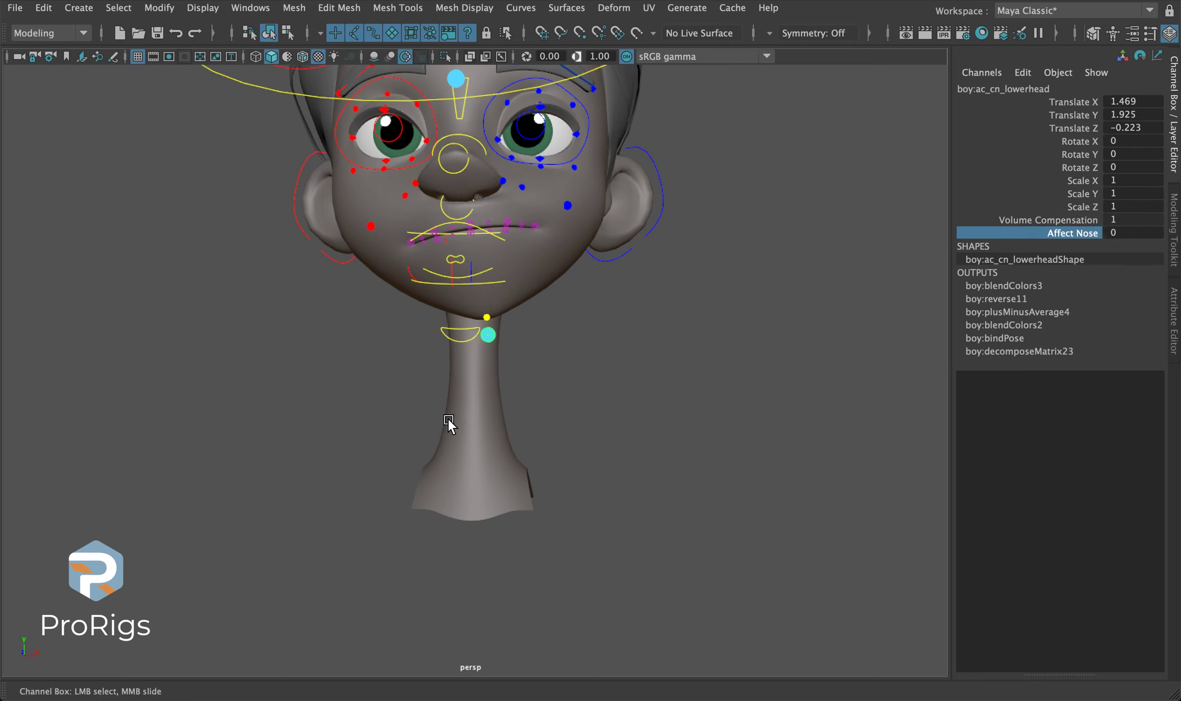
# - Pull the lower-head control down and sideways to about X 3.26, Y -6.36
pyautogui.click(487, 335)
pyautogui.moveTo(487, 335); pyautogui.dragTo(515, 485)
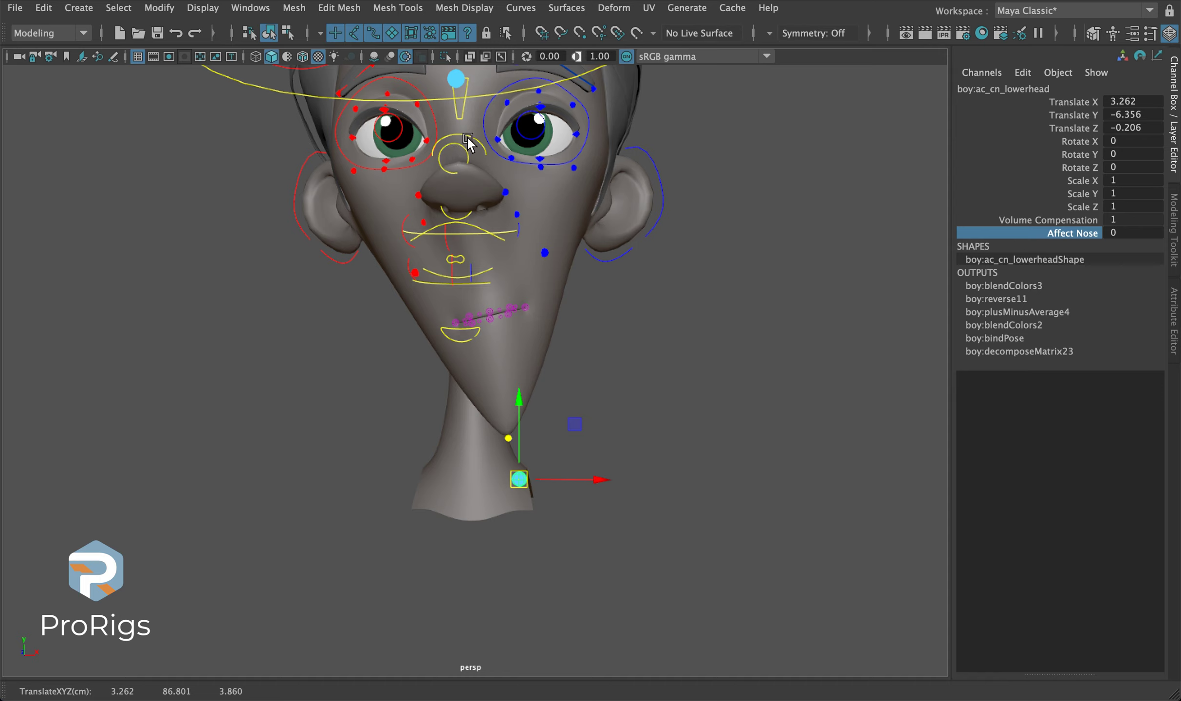
# - Try moving the nose base control down to about -0.64 in Translate Y and rotating it sideways
pyautogui.click(455, 151)
pyautogui.moveTo(469, 122); pyautogui.dragTo(472, 138)
pyautogui.press('e')
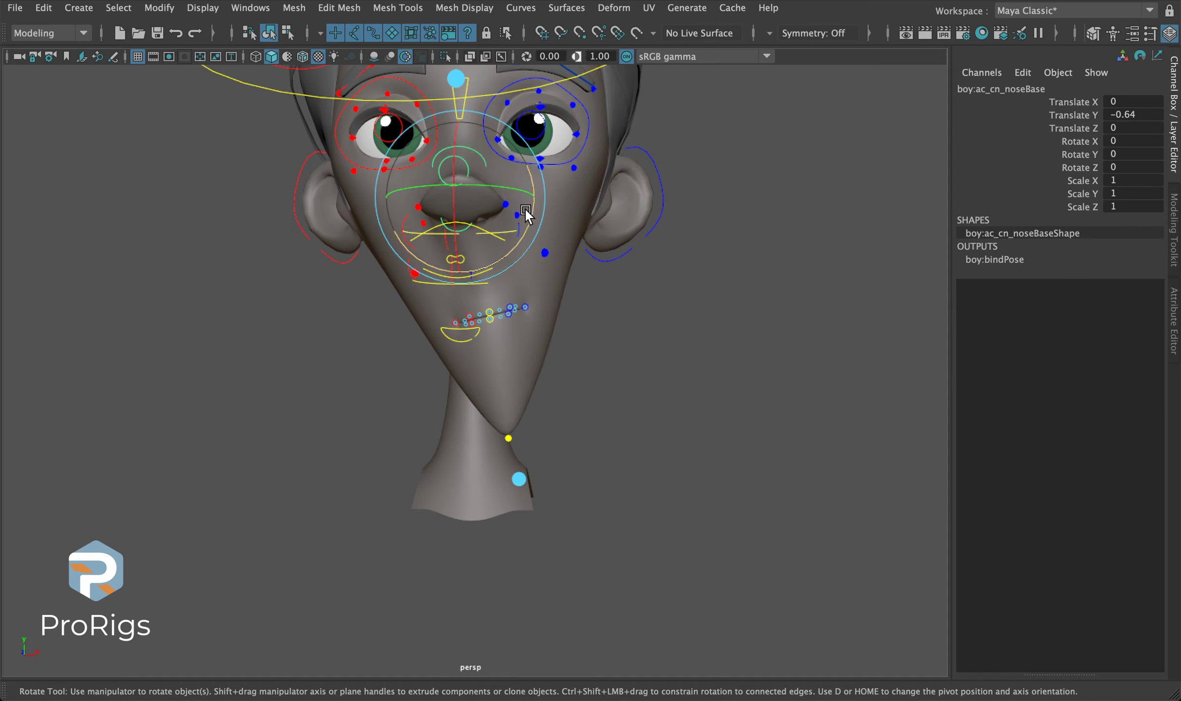
pyautogui.moveTo(525, 211); pyautogui.dragTo(530, 210)
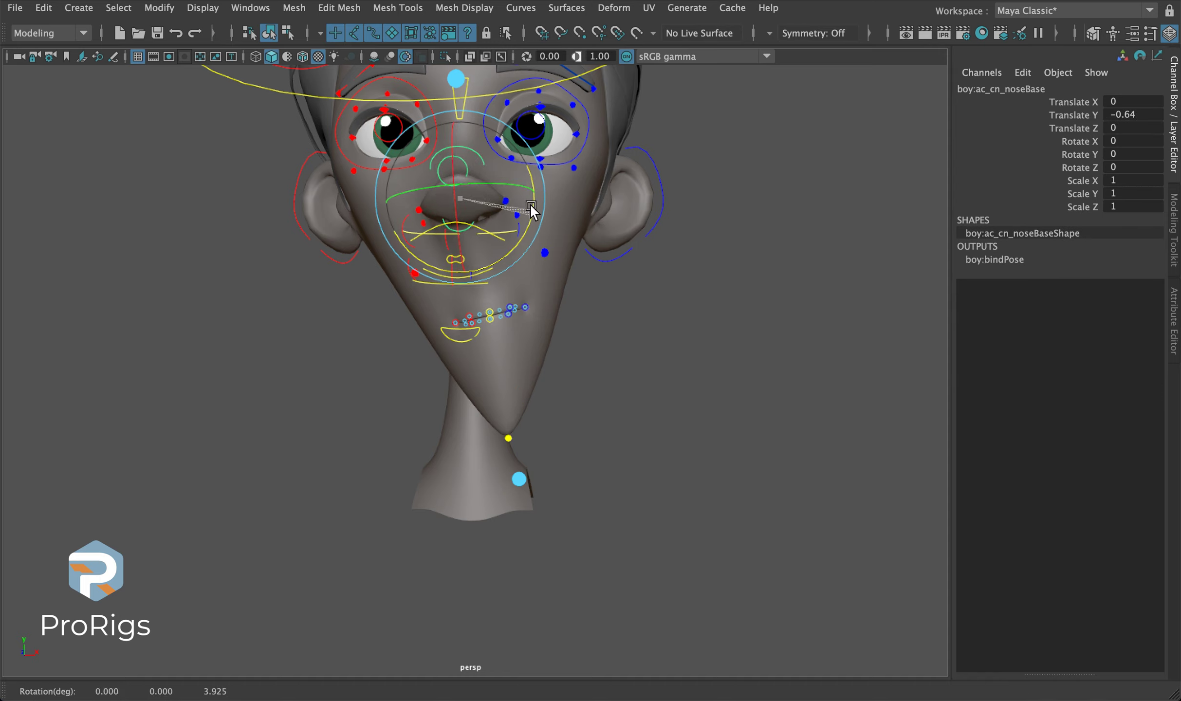
pyautogui.click(514, 191)
pyautogui.press('w')
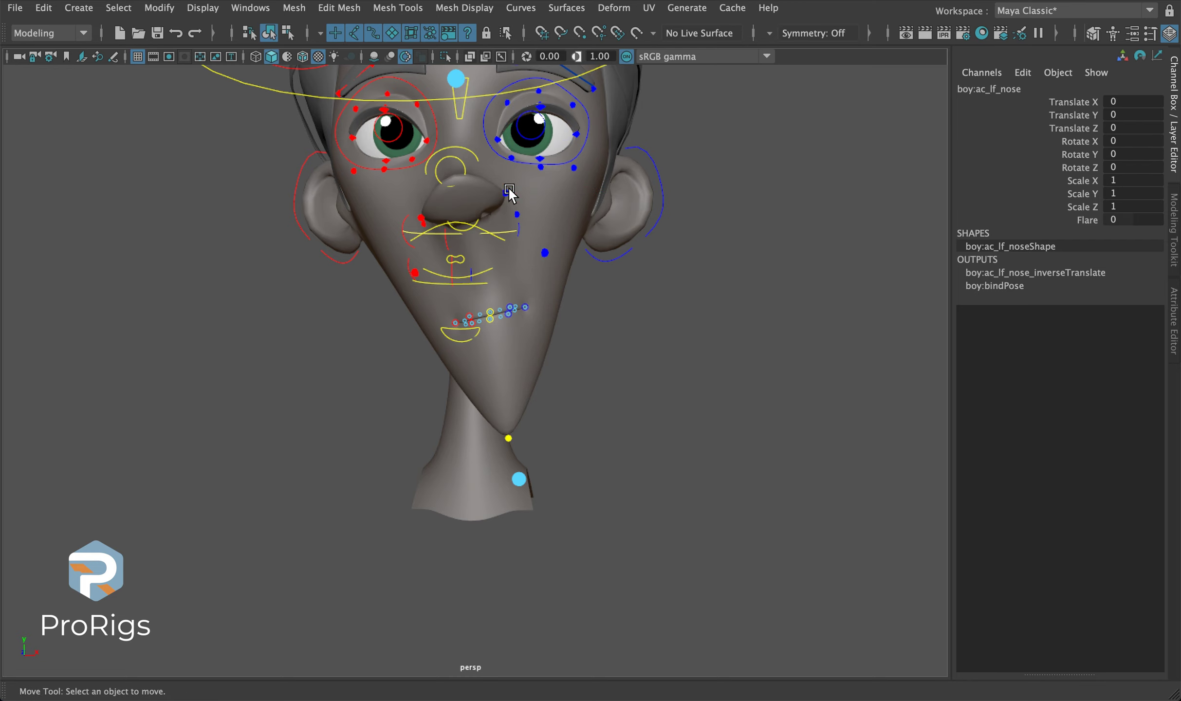
# - Undo the nose base control's rotation and downward move
pyautogui.hotkey('ctrl', 'z')
pyautogui.hotkey('ctrl', 'z')
pyautogui.hotkey('ctrl', 'z')
# - Set the lower-head control's Affect Nose to 1 and try moving the control around
pyautogui.click(519, 481)
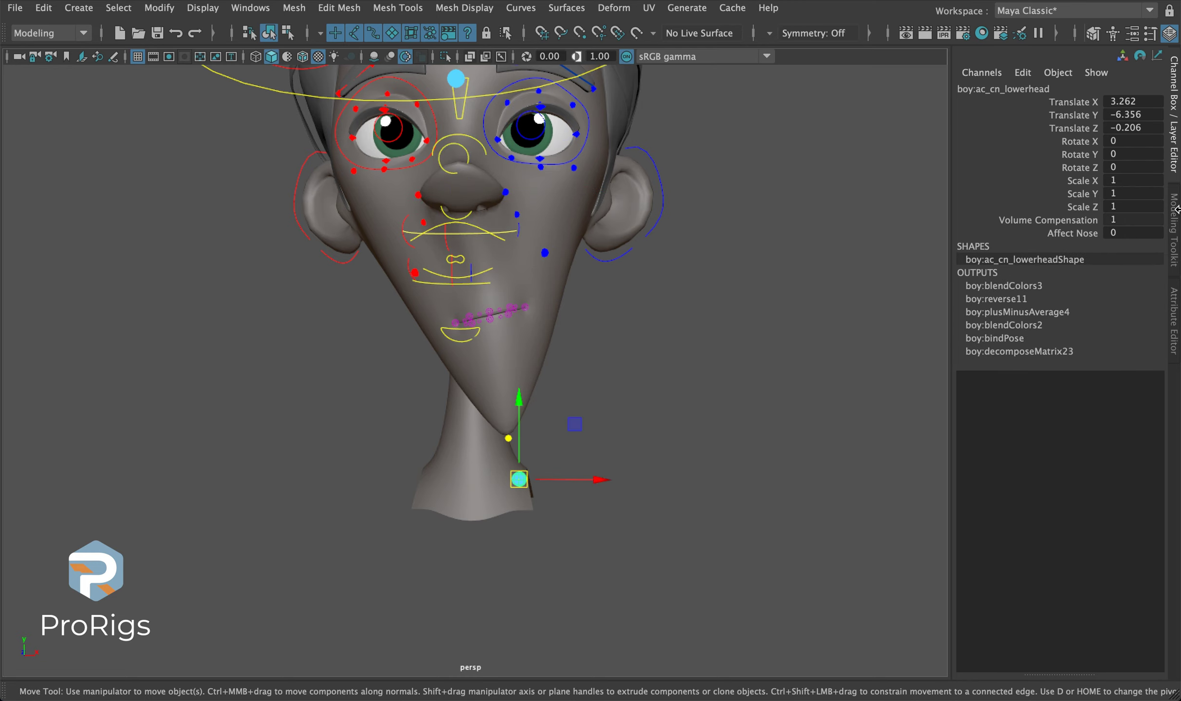
pyautogui.click(1044, 220)
pyautogui.click(1043, 234)
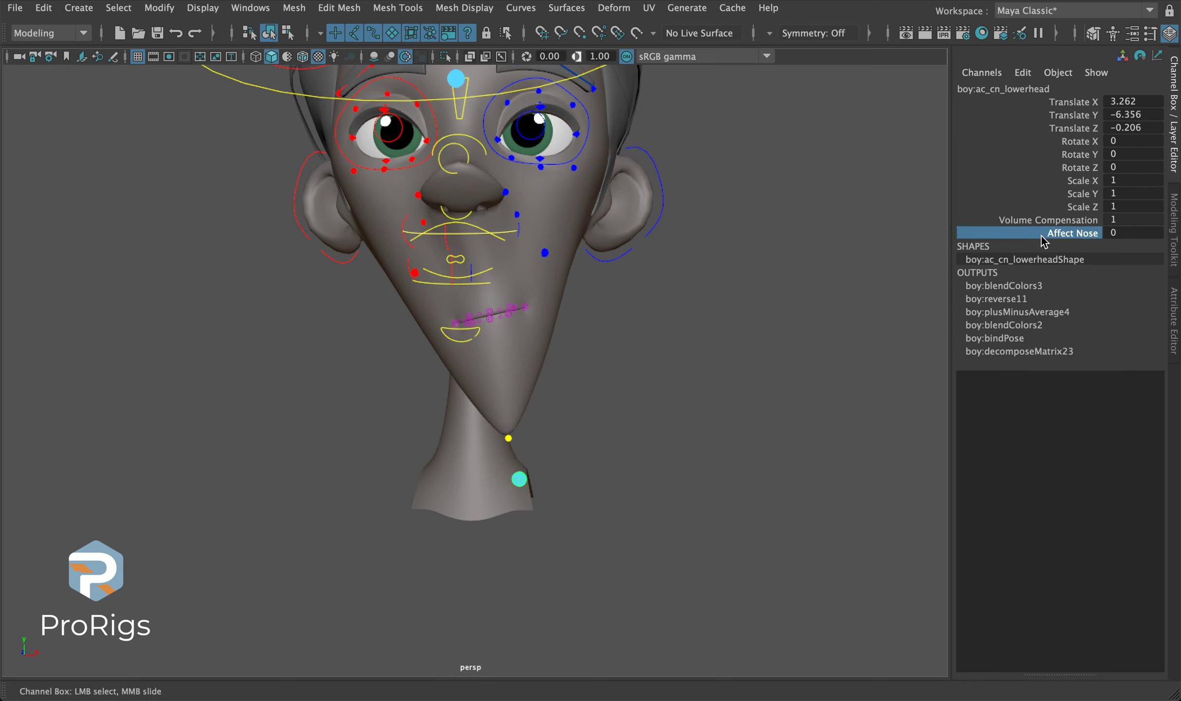
pyautogui.moveTo(528, 356); pyautogui.dragTo(595, 363, button='middle')
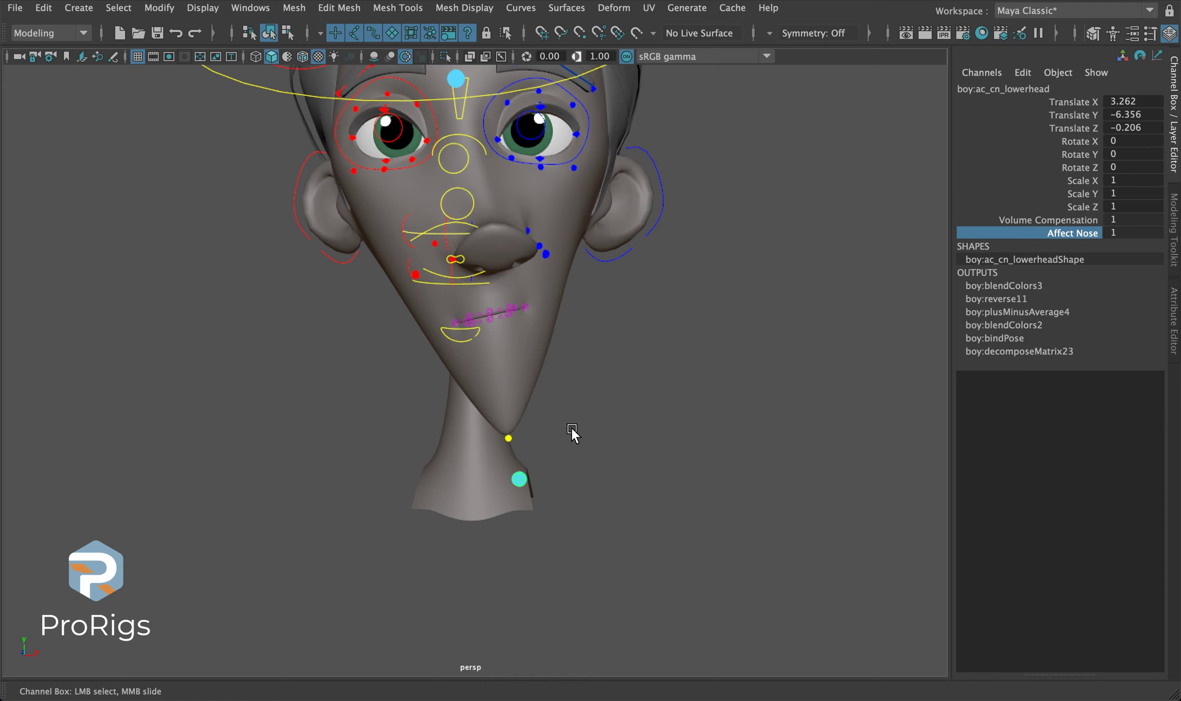
pyautogui.click(520, 479)
pyautogui.moveTo(522, 483)
pyautogui.mouseDown()
pyautogui.moveTo(471, 393)
pyautogui.moveTo(403, 429)
pyautogui.moveTo(405, 458)
pyautogui.moveTo(517, 494)
pyautogui.moveTo(522, 473)
pyautogui.moveTo(476, 338)
pyautogui.moveTo(443, 363)
pyautogui.moveTo(440, 404)
pyautogui.moveTo(477, 475)
pyautogui.moveTo(540, 438)
pyautogui.moveTo(478, 391)
pyautogui.moveTo(456, 390)
pyautogui.moveTo(511, 392)
pyautogui.moveTo(519, 479)
pyautogui.mouseUp()
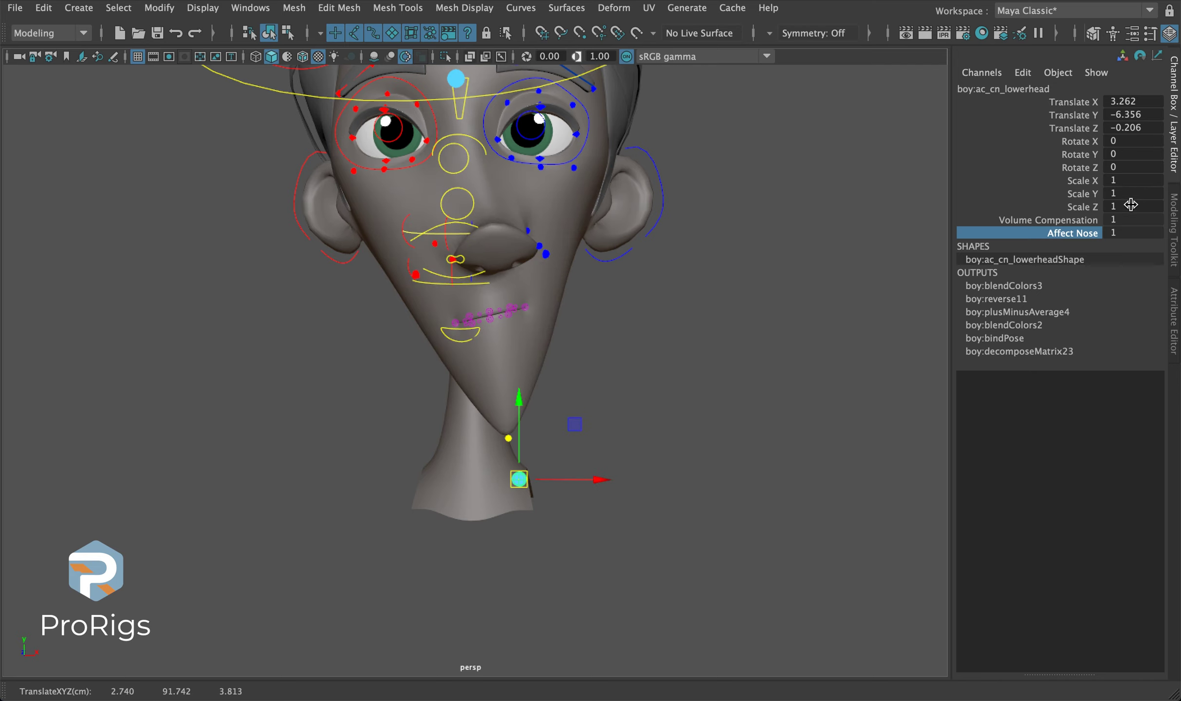
# - Set the lower-head control's Affect Nose to 0.3 and move the control up to about X 0.25, Y 1.6
pyautogui.click(1073, 232)
pyautogui.doubleClick(1127, 232)
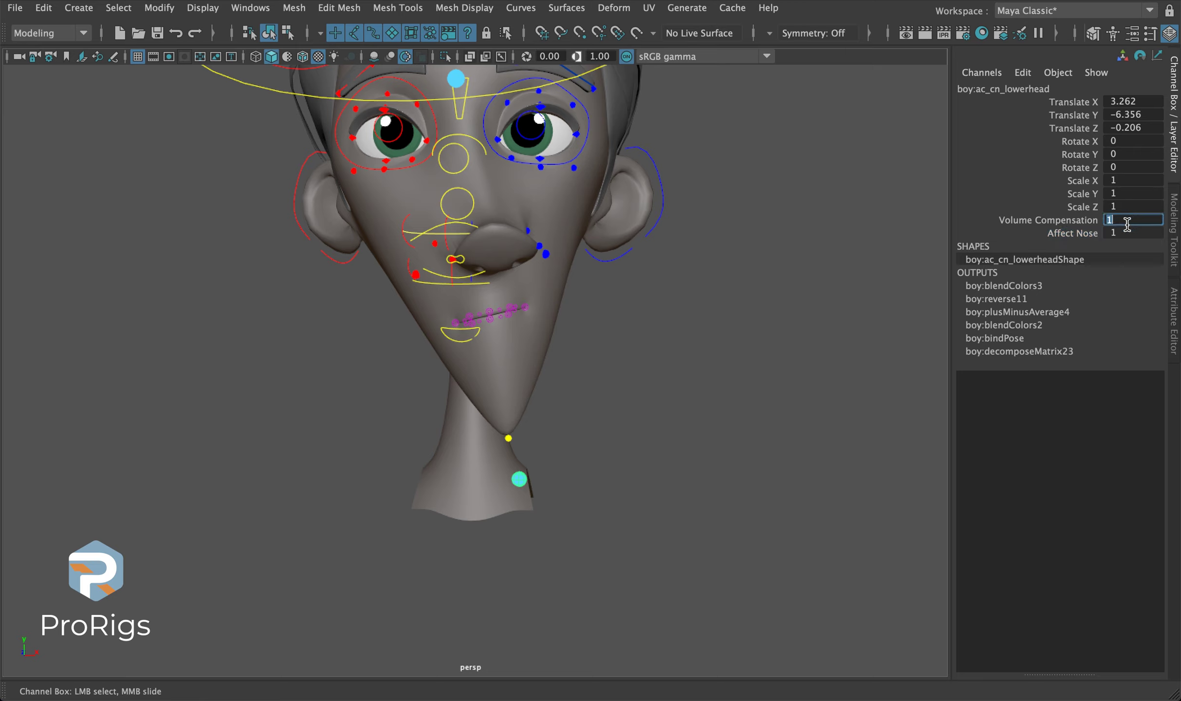
pyautogui.write('0.3')
pyautogui.press('Return')
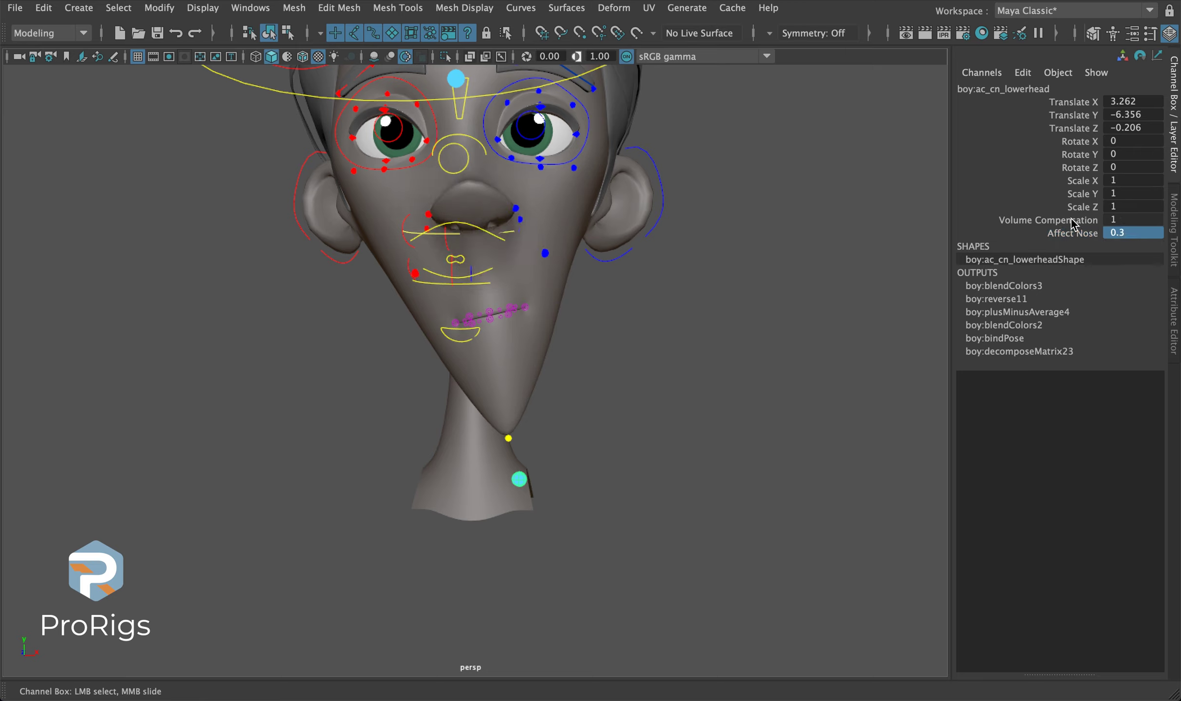
pyautogui.moveTo(520, 482); pyautogui.dragTo(492, 474)
pyautogui.moveTo(534, 374); pyautogui.dragTo(465, 301)
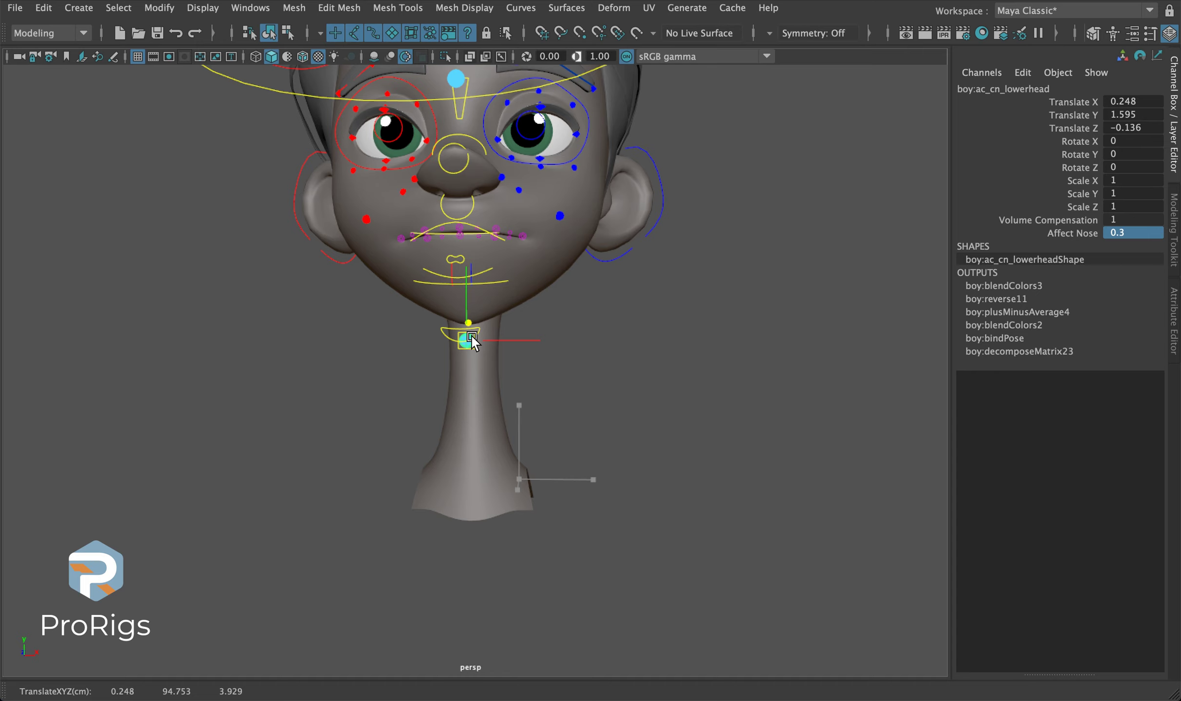
# - Reset the lower-head control's Translate X, Y, Z and Rotate X to 0
pyautogui.moveTo(1120, 102); pyautogui.dragTo(1126, 140)
pyautogui.write('0')
pyautogui.press('Return')
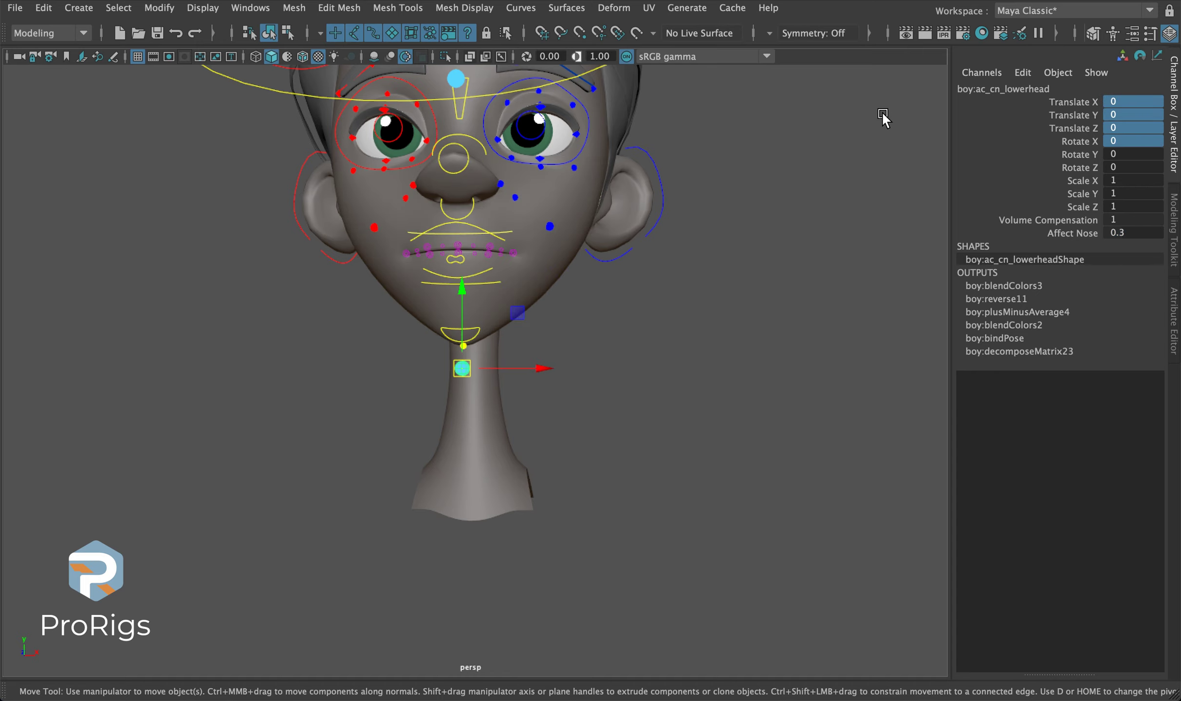
# - Try moving the middle-head control sideways to about -1.31 in Translate X, and undo the move
pyautogui.keyDown('alt'); pyautogui.moveTo(871, 137); pyautogui.dragTo(786, 218); pyautogui.keyUp('alt')
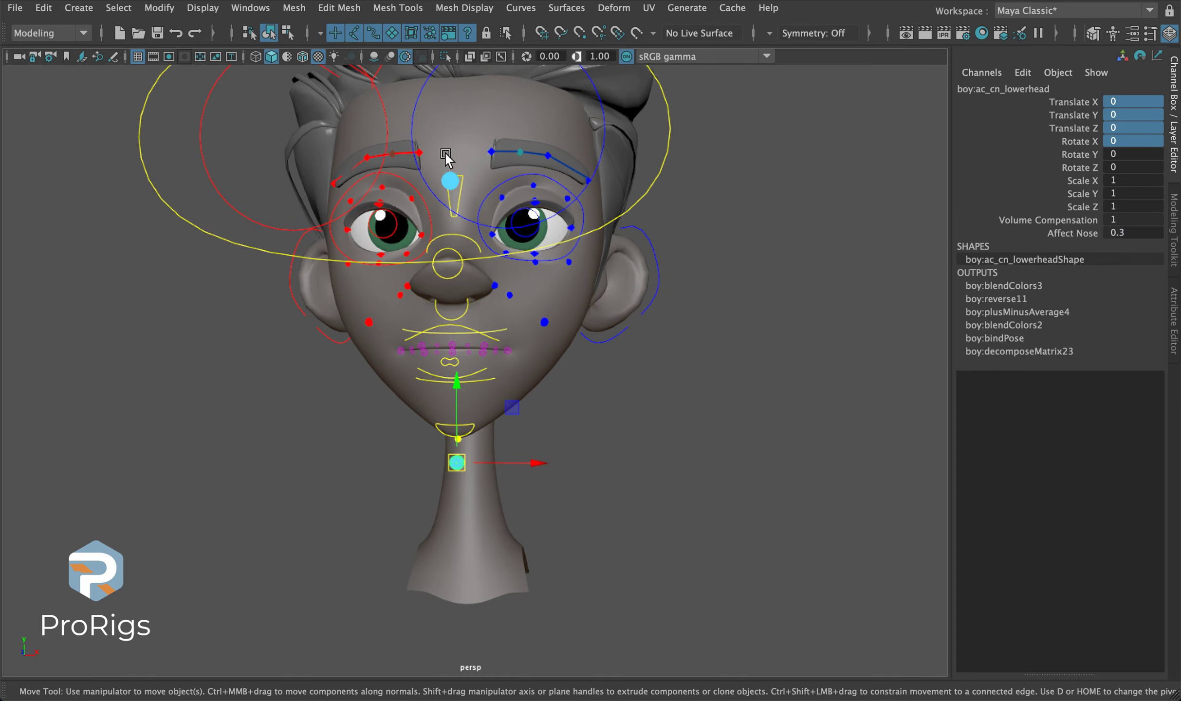
pyautogui.click(450, 180)
pyautogui.keyDown('alt'); pyautogui.moveTo(681, 390); pyautogui.dragTo(706, 302); pyautogui.keyUp('alt')
pyautogui.moveTo(1073, 142); pyautogui.dragTo(1049, 145)
pyautogui.keyDown('alt'); pyautogui.moveTo(725, 282); pyautogui.dragTo(724, 274); pyautogui.keyUp('alt')
pyautogui.press('w')
pyautogui.moveTo(519, 223); pyautogui.dragTo(404, 225)
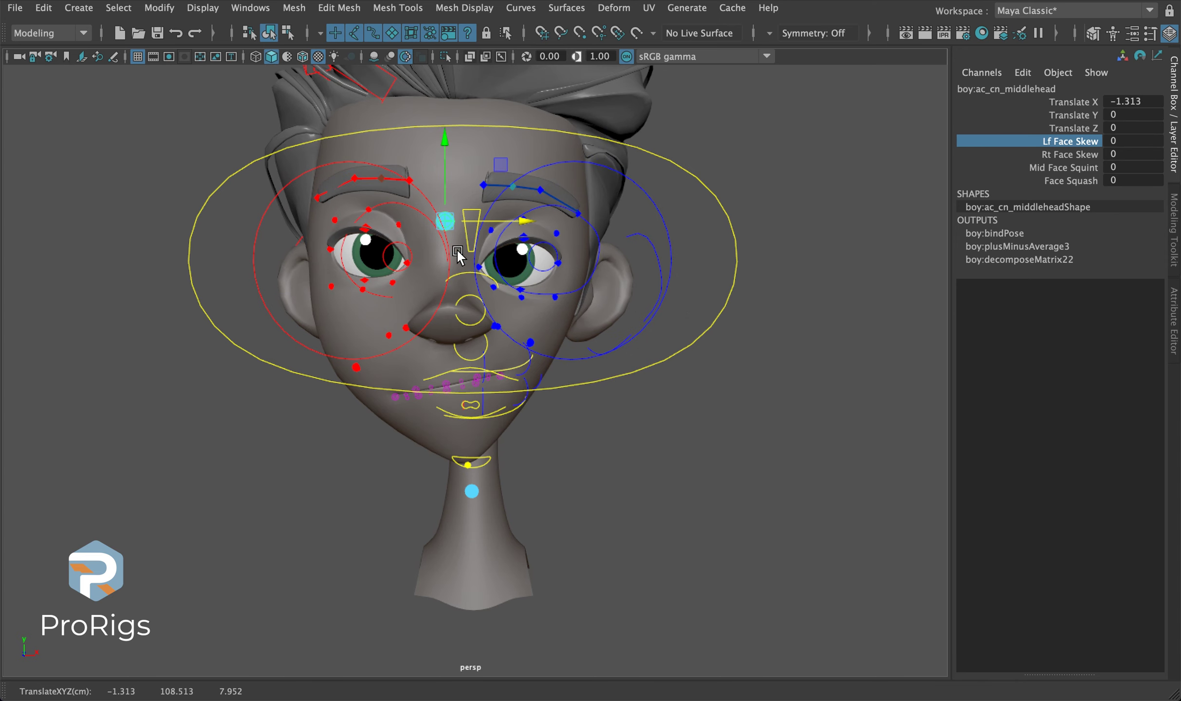
pyautogui.hotkey('ctrl', 'z')
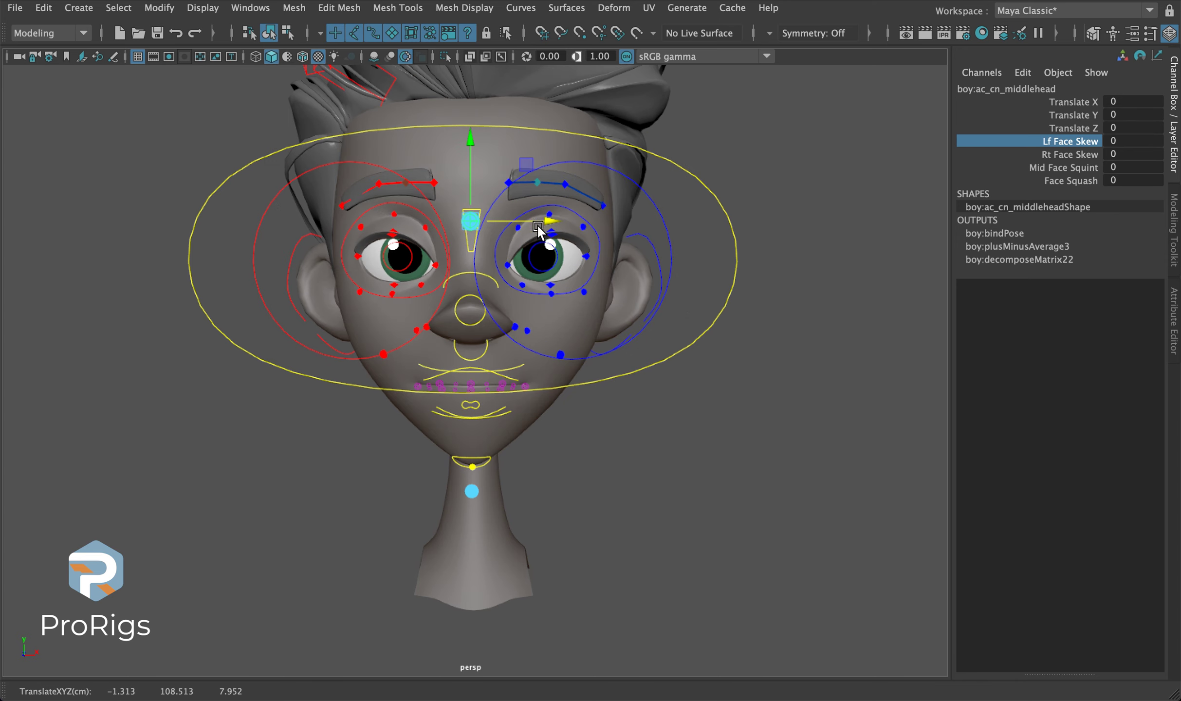
# - Select both eyeball controls and move them sideways so the eyes look toward the character's left
pyautogui.click(401, 260)
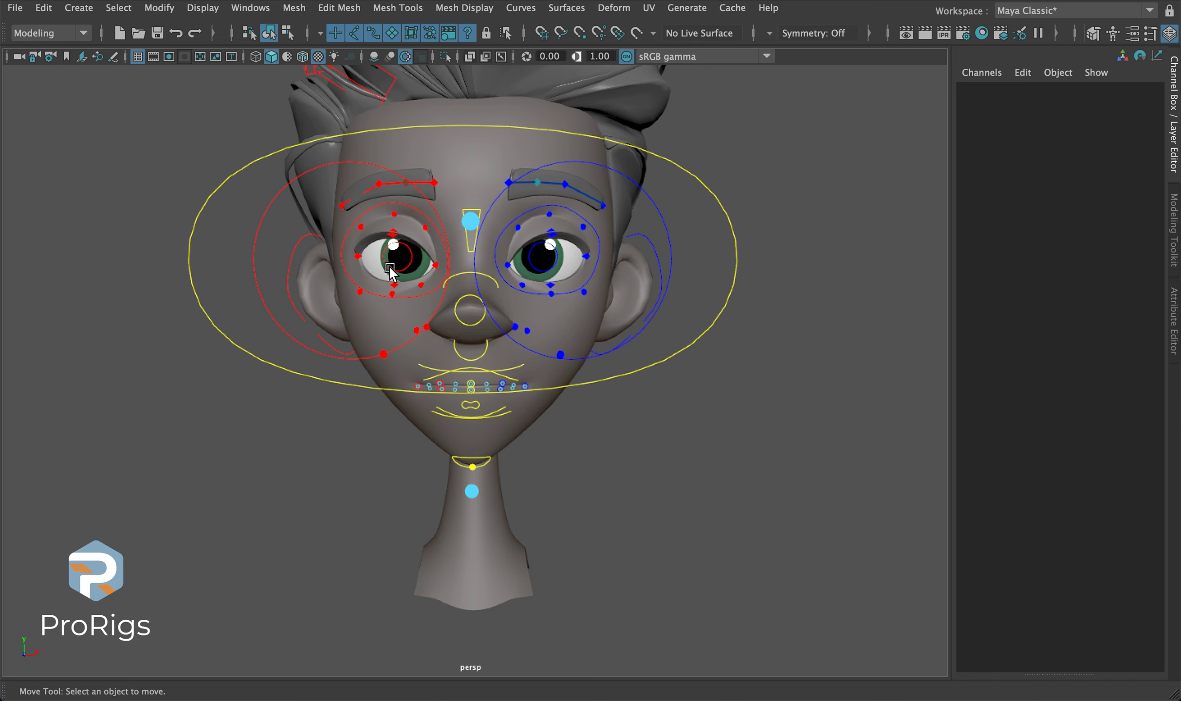
pyautogui.click(385, 268)
pyautogui.click(573, 257)
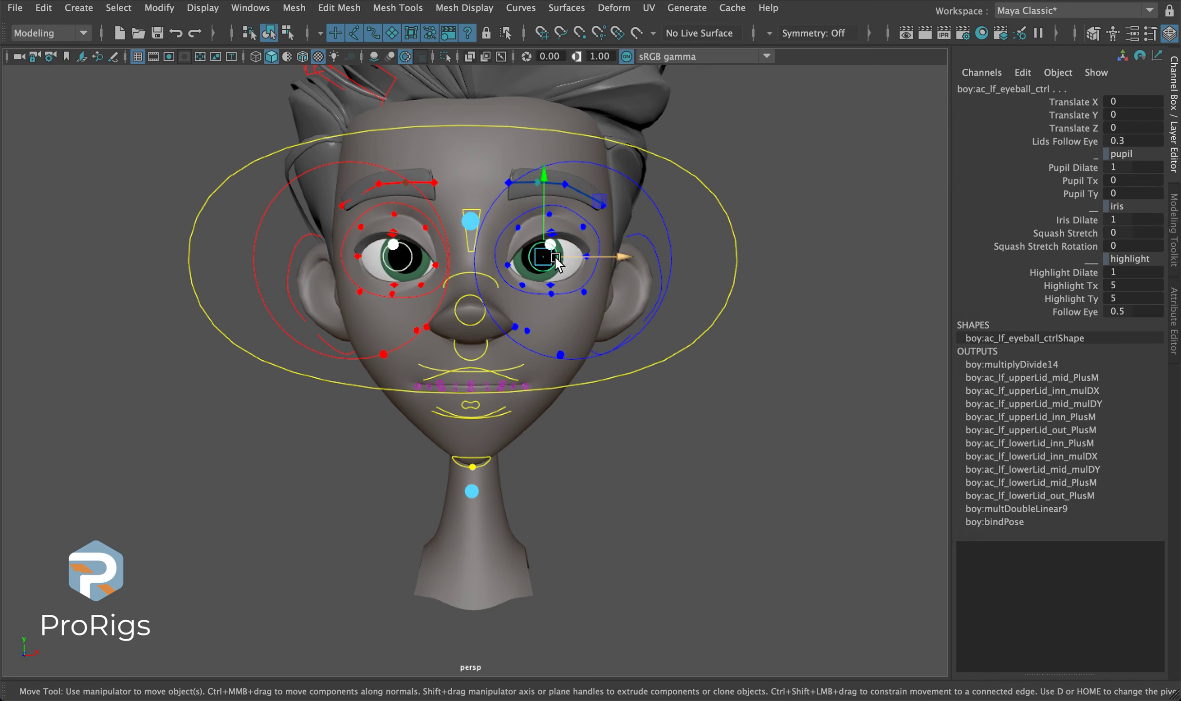
pyautogui.moveTo(573, 258); pyautogui.dragTo(583, 265)
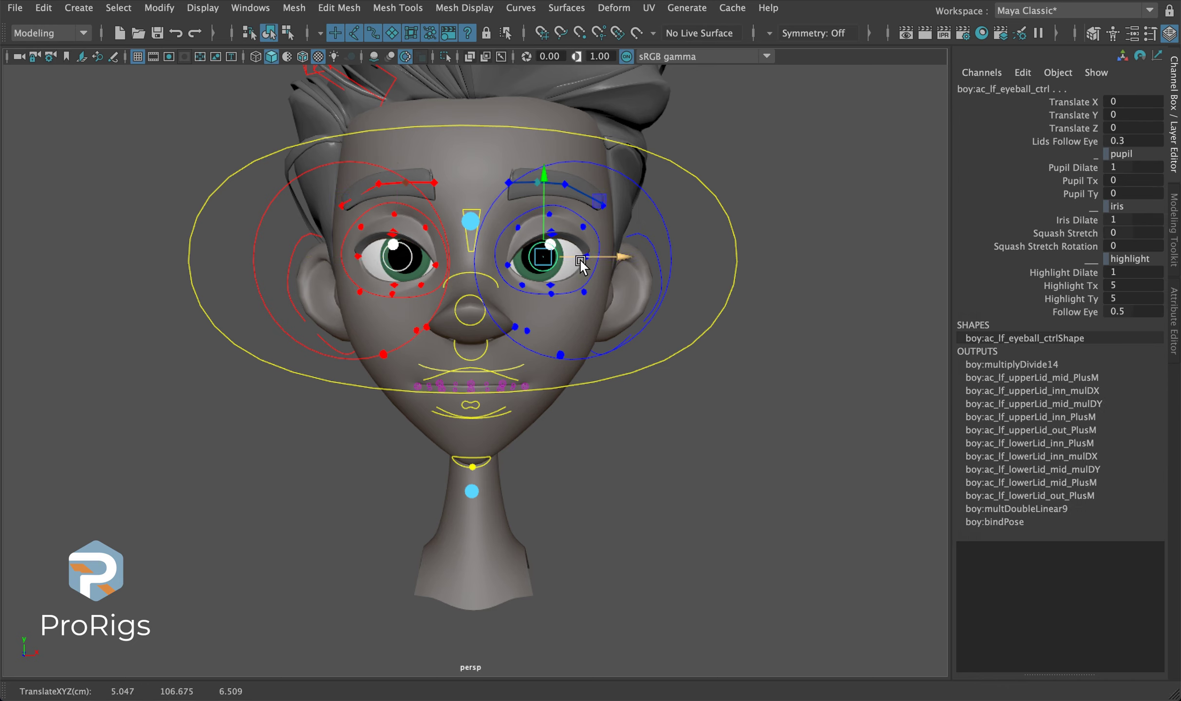
pyautogui.click(580, 263)
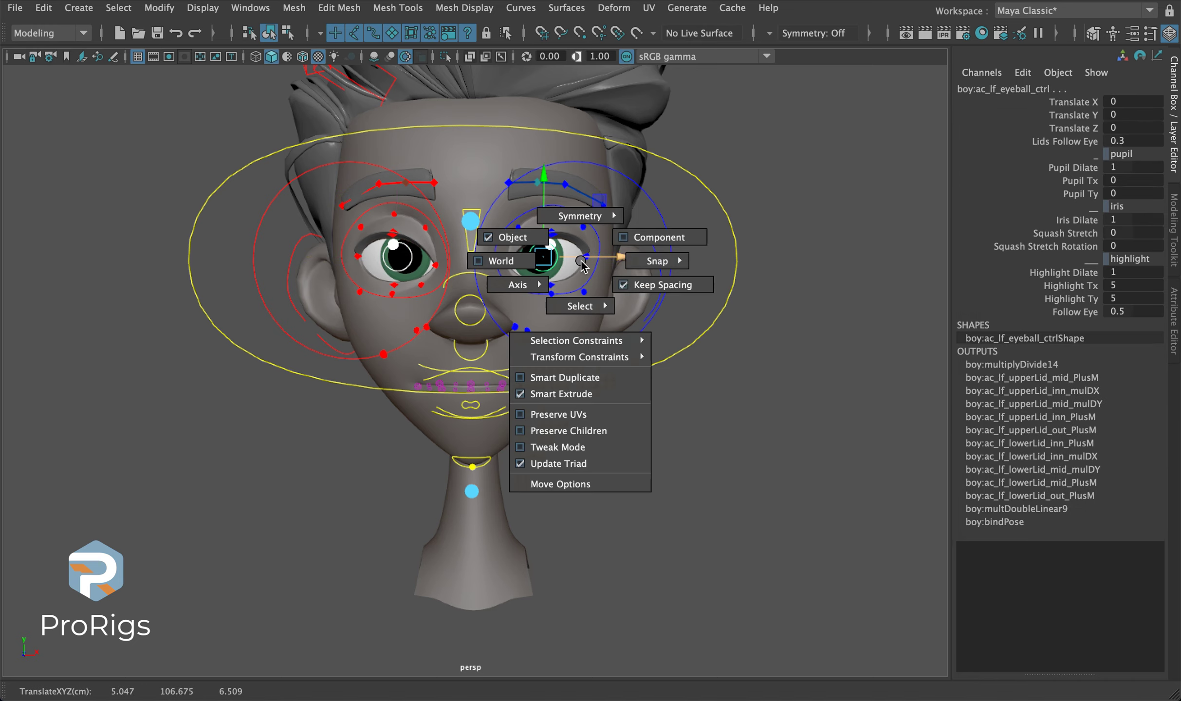
# - Set the middle-head control's Rt Face Skew to 0.7 and Lf Face Skew to -0.3
pyautogui.click(470, 221)
pyautogui.click(1066, 142)
pyautogui.click(1037, 154)
pyautogui.moveTo(720, 273); pyautogui.dragTo(727, 273, button='middle')
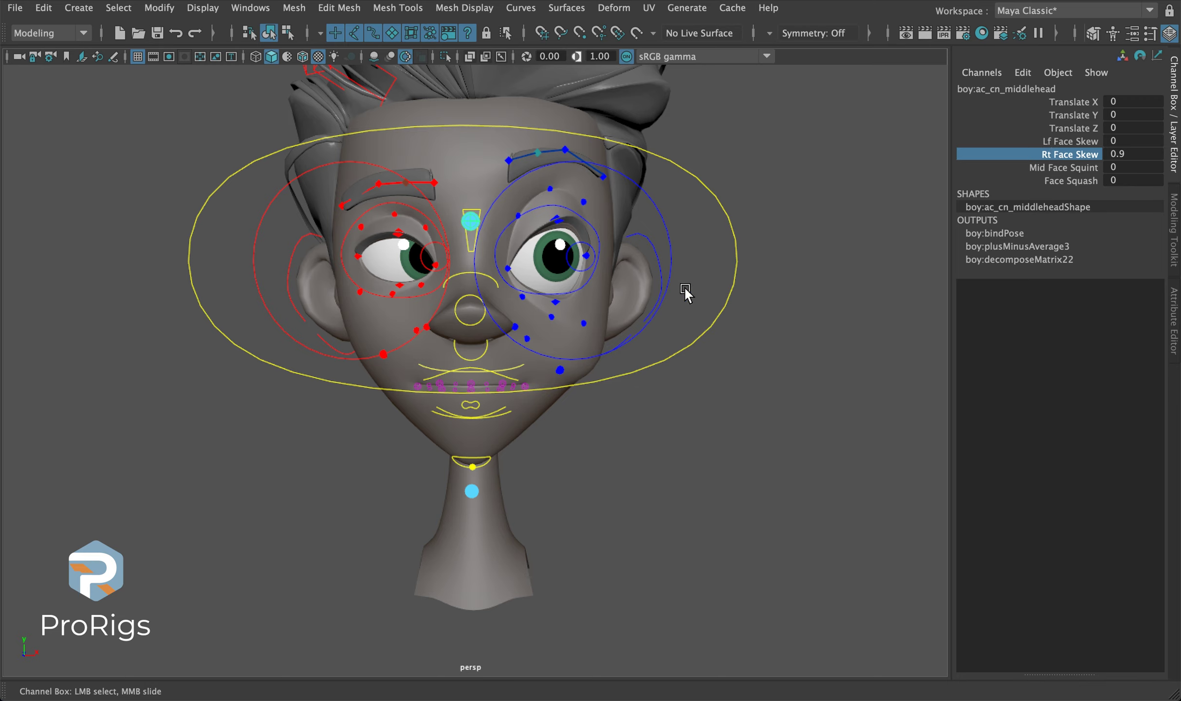
pyautogui.moveTo(683, 289); pyautogui.dragTo(682, 291, button='middle')
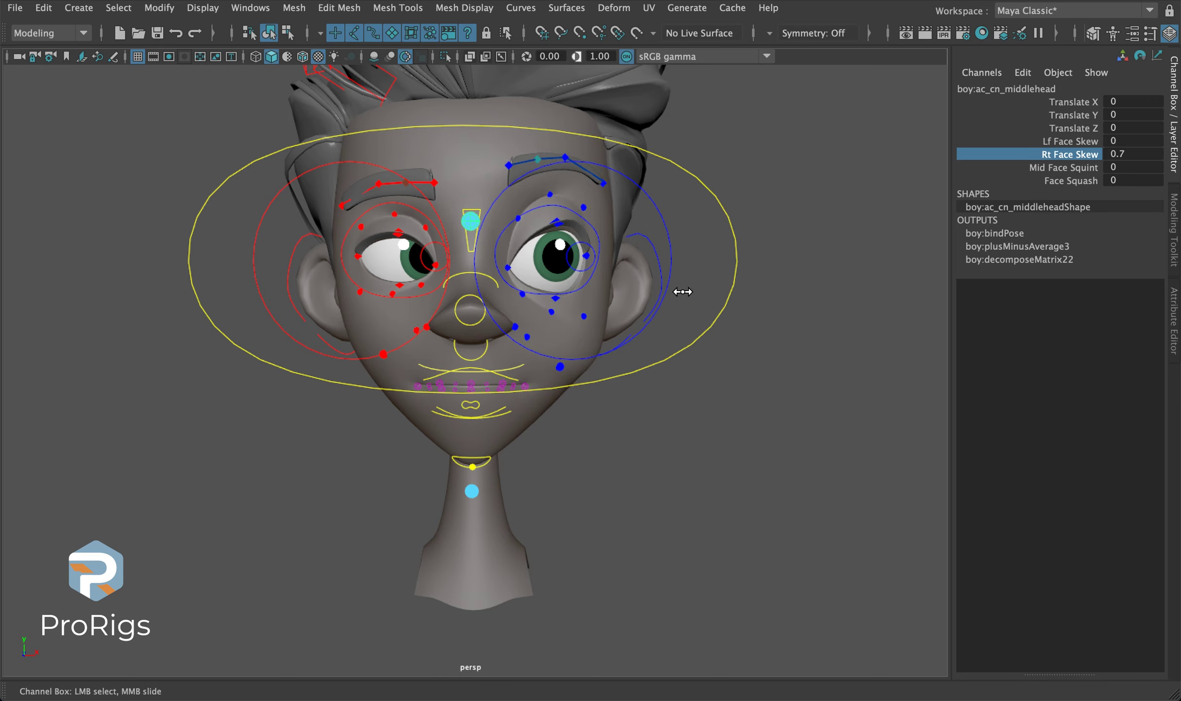
pyautogui.click(1065, 140)
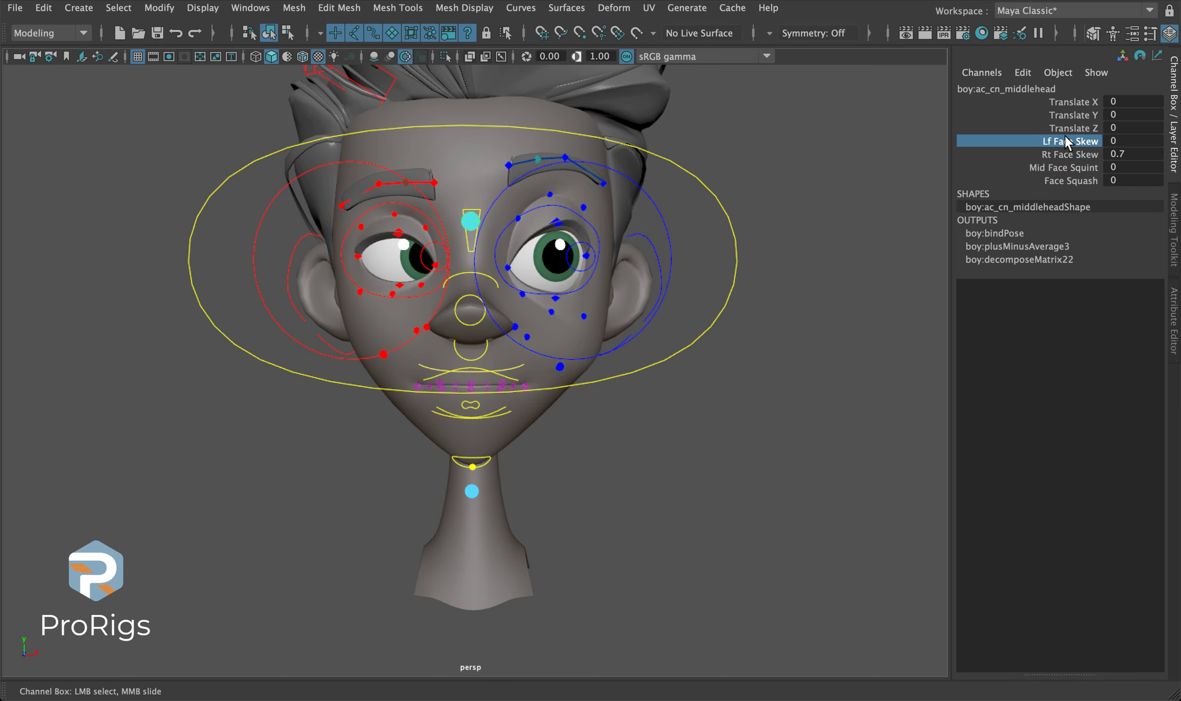
pyautogui.moveTo(864, 266); pyautogui.dragTo(863, 268, button='middle')
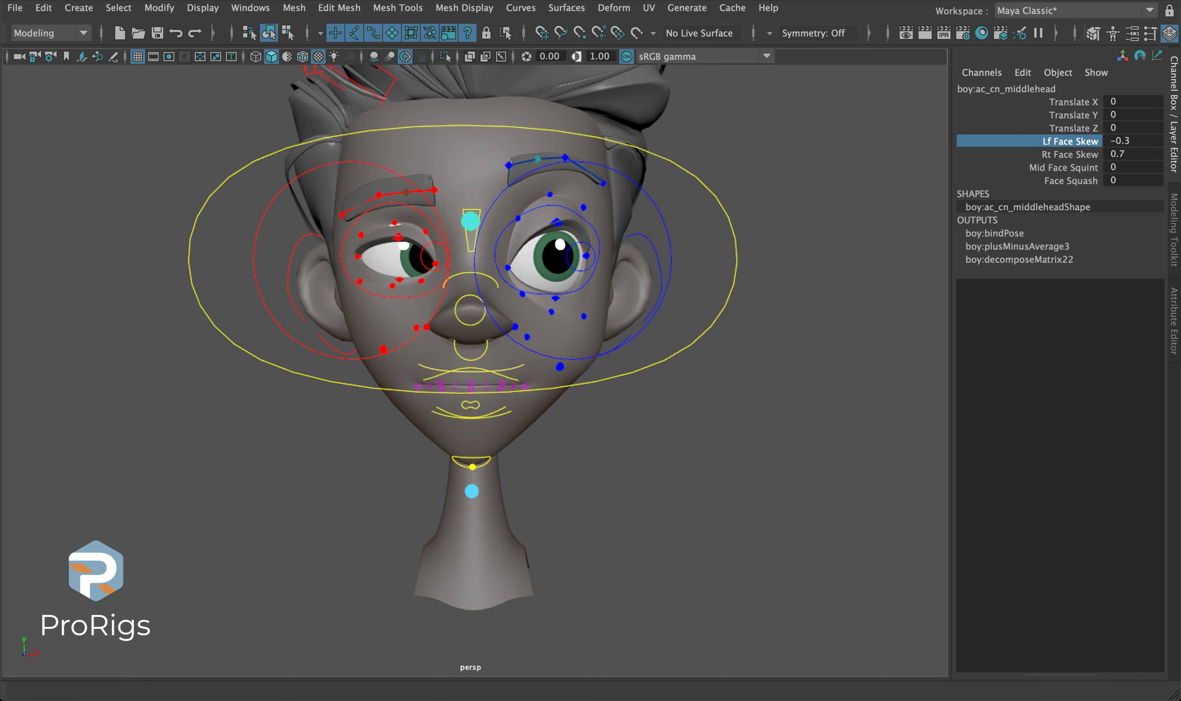
# - Reset the middle-head control's Lf Face Skew and Rt Face Skew to 0
pyautogui.moveTo(1129, 142); pyautogui.dragTo(1130, 154)
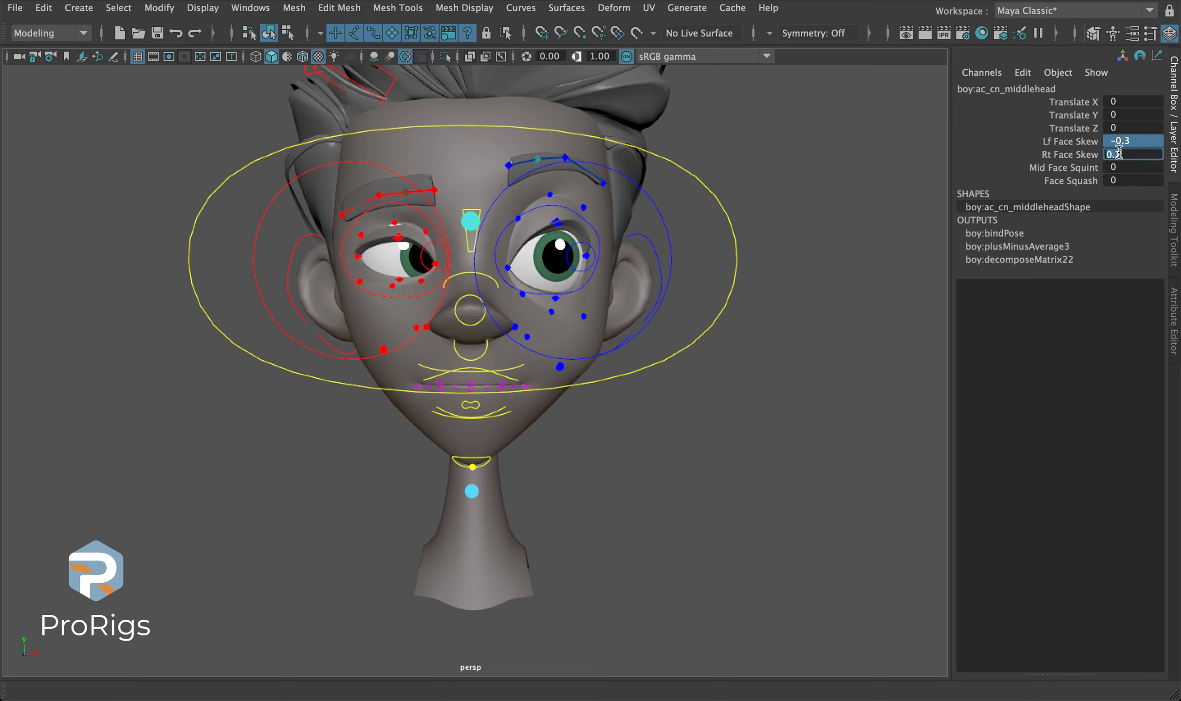
pyautogui.write('0')
pyautogui.press('Return')
# - Set the middle-head control's Mid Face Squint to about -0.45
pyautogui.click(1078, 168)
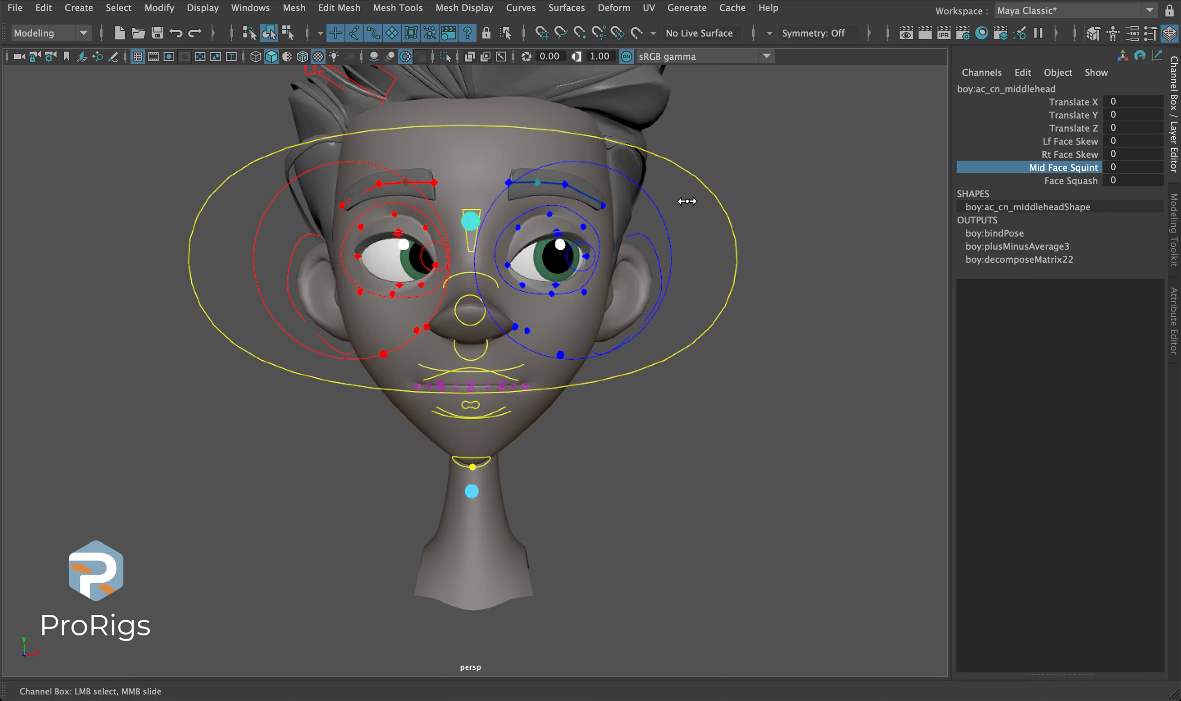
pyautogui.moveTo(687, 201); pyautogui.dragTo(667, 204, button='middle')
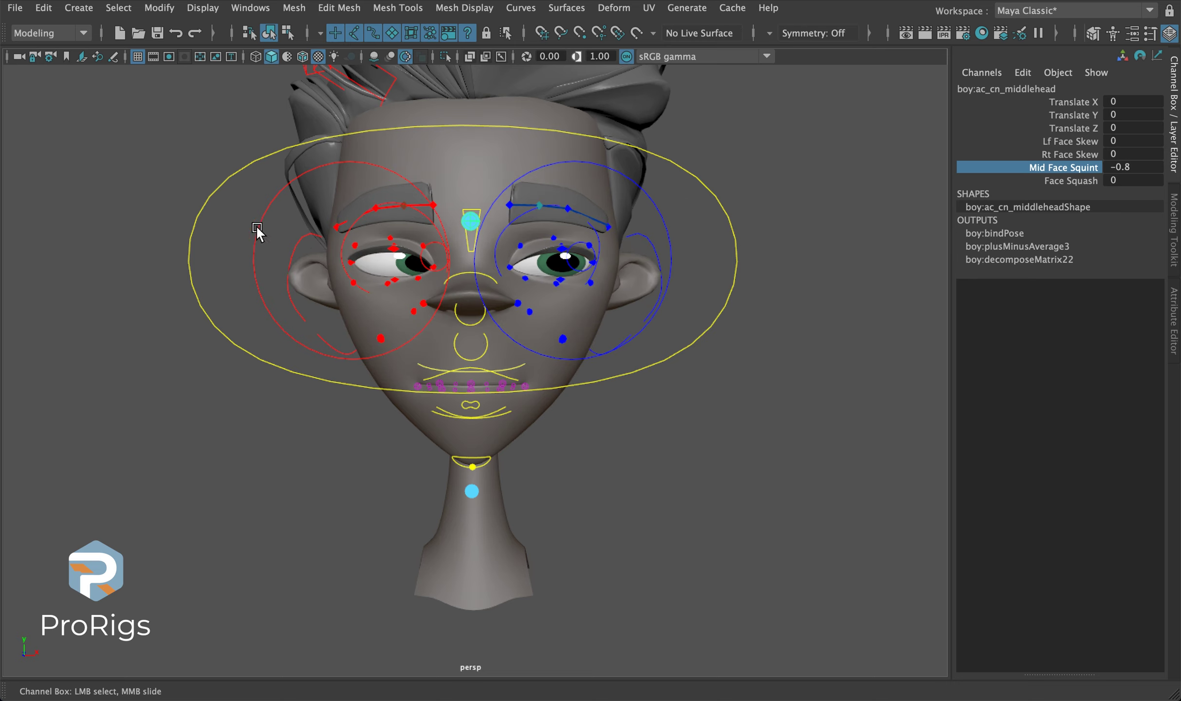
pyautogui.moveTo(468, 223)
pyautogui.mouseDown(button='middle')
pyautogui.moveTo(496, 222)
pyautogui.moveTo(450, 220)
pyautogui.moveTo(469, 219)
pyautogui.mouseUp(button='middle')
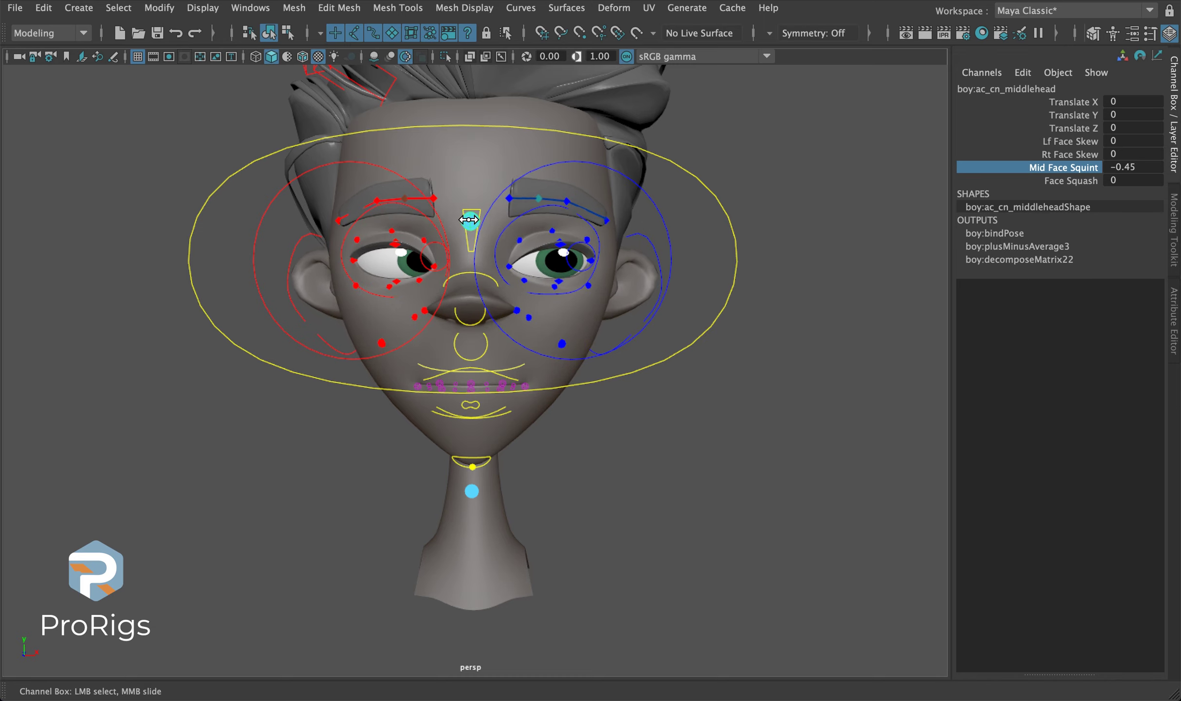
# - Reset the middle-head control's Mid Face Squint to 0
pyautogui.click(1130, 167)
pyautogui.write('0')
pyautogui.press('Return')
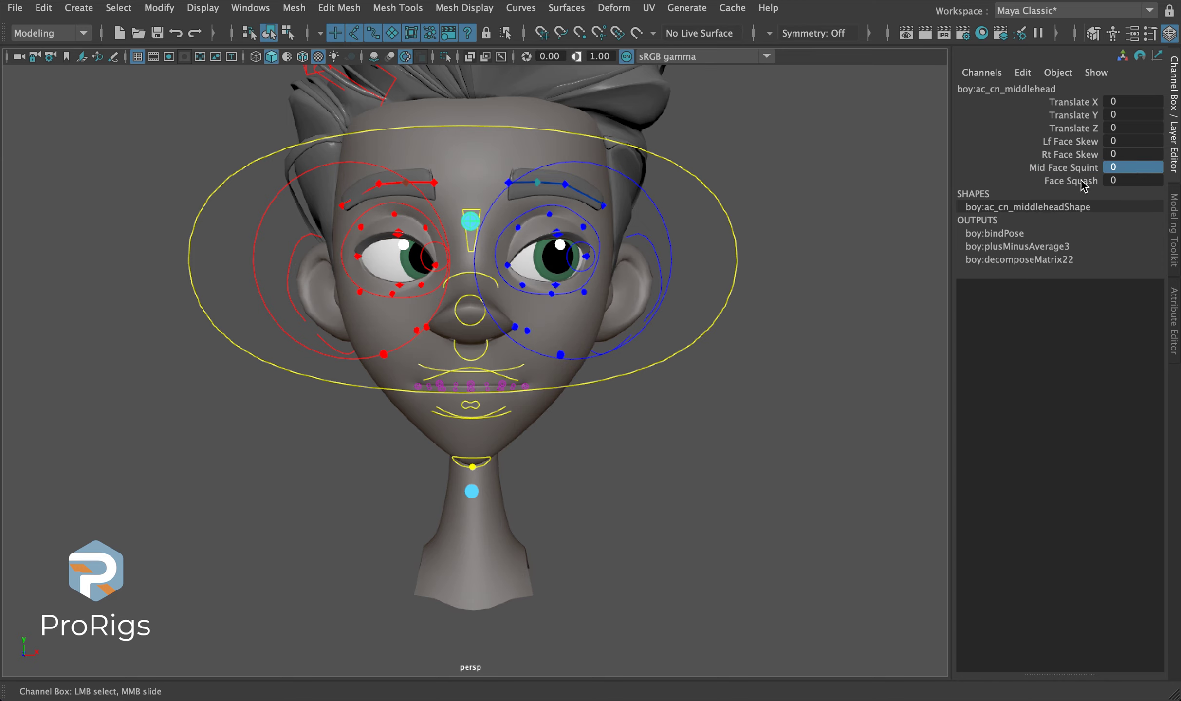
# - Try out the middle-head control's Face Squash and return it to 0
pyautogui.keyDown('alt'); pyautogui.moveTo(589, 375); pyautogui.dragTo(557, 260, button='right'); pyautogui.keyUp('alt')
pyautogui.keyDown('alt'); pyautogui.moveTo(556, 259); pyautogui.dragTo(548, 295); pyautogui.keyUp('alt')
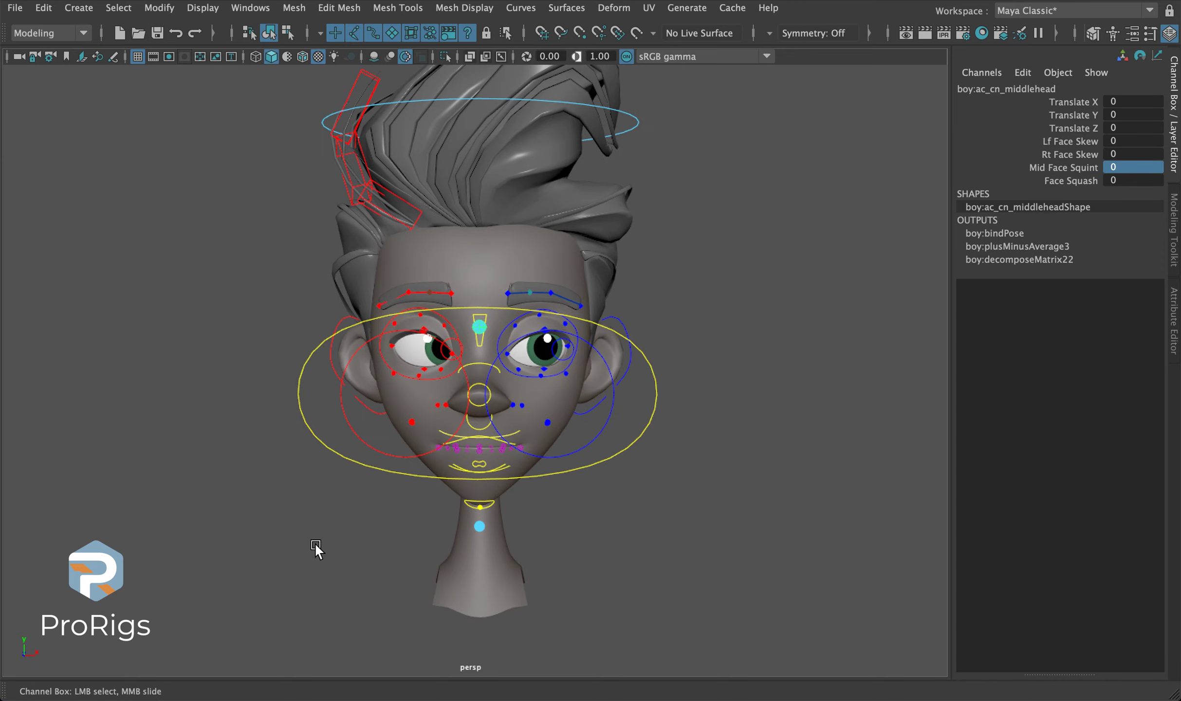
pyautogui.click(1035, 182)
pyautogui.moveTo(880, 222)
pyautogui.mouseDown(button='middle')
pyautogui.moveTo(865, 222)
pyautogui.moveTo(873, 216)
pyautogui.mouseUp(button='middle')
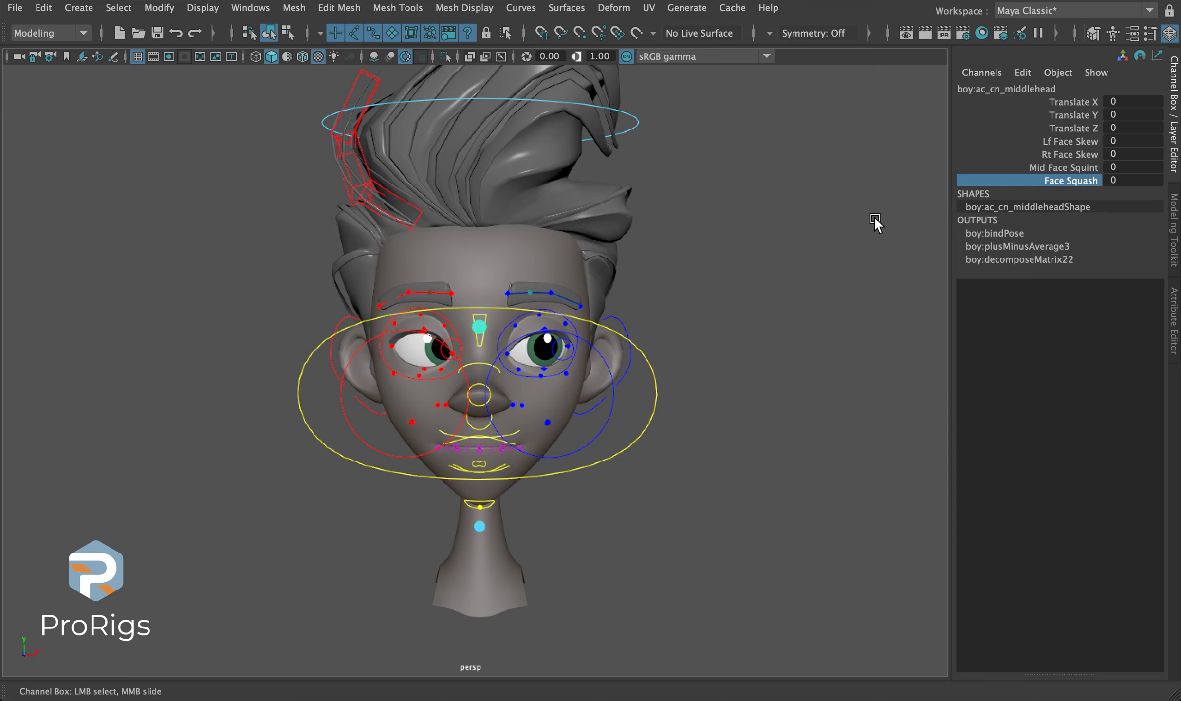
# - Show the boy's full geometry by setting Arms, Body, Head Neck and Legs to 1 on the base control
pyautogui.scroll(-10, 871, 218)
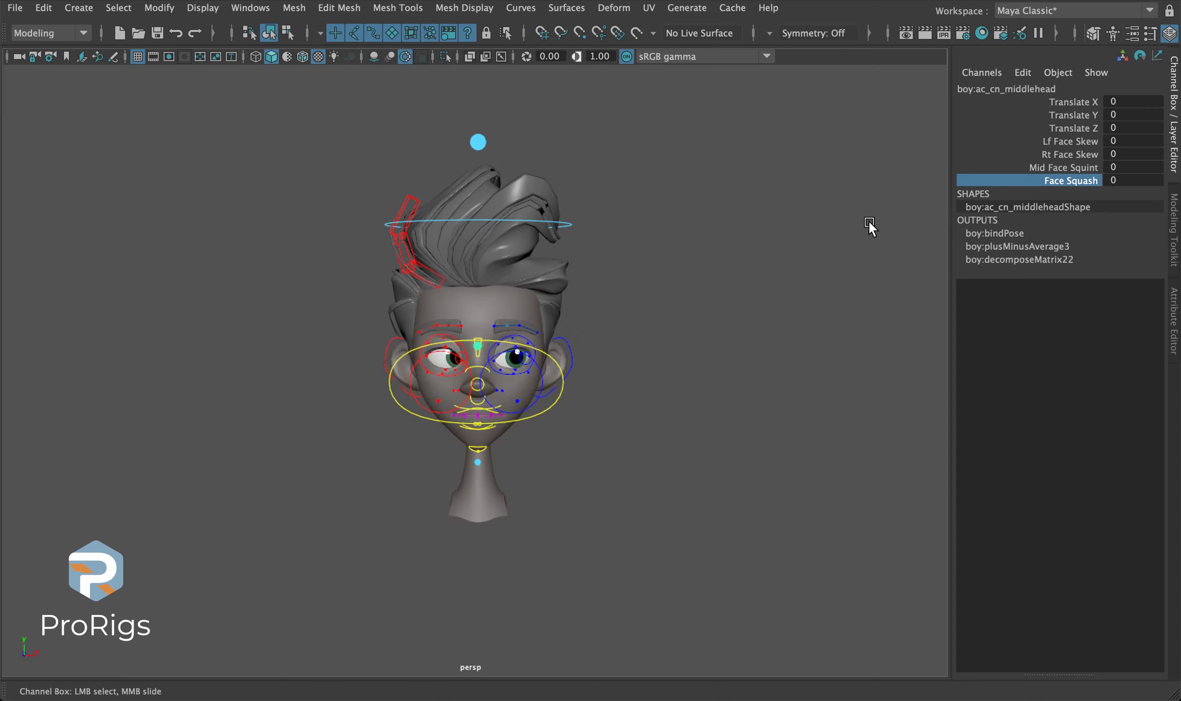
pyautogui.keyDown('alt'); pyautogui.moveTo(541, 548); pyautogui.dragTo(533, 448, button='middle'); pyautogui.keyUp('alt')
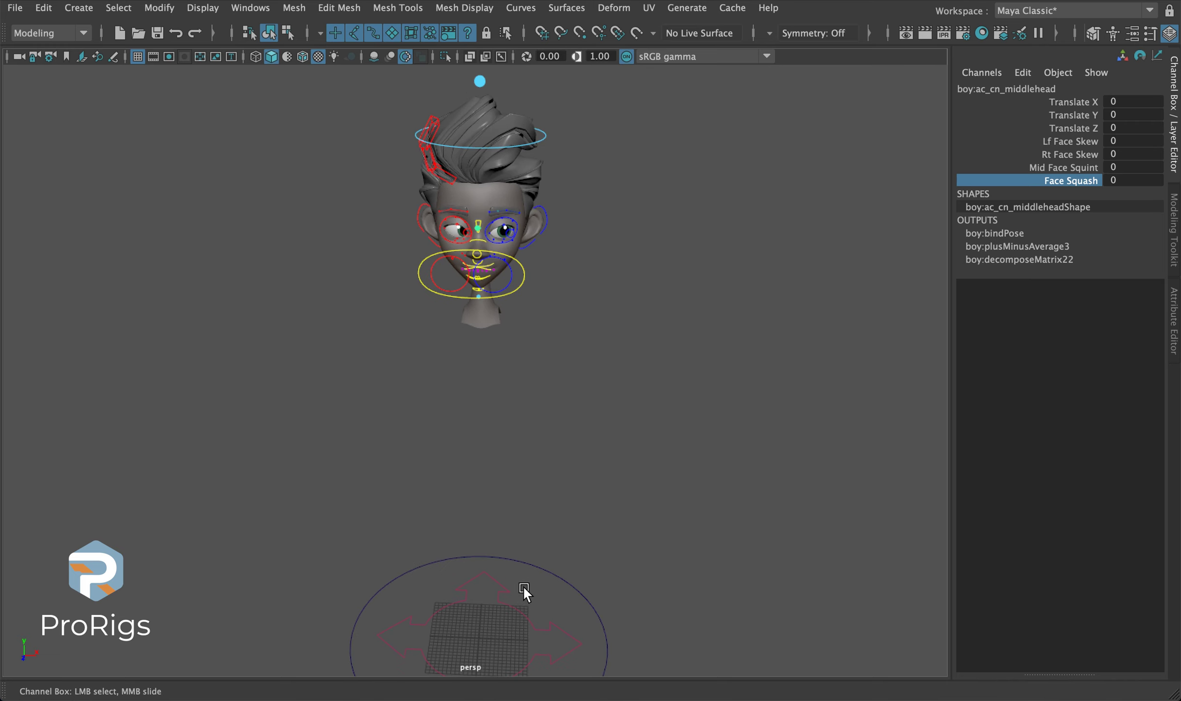
pyautogui.click(560, 633)
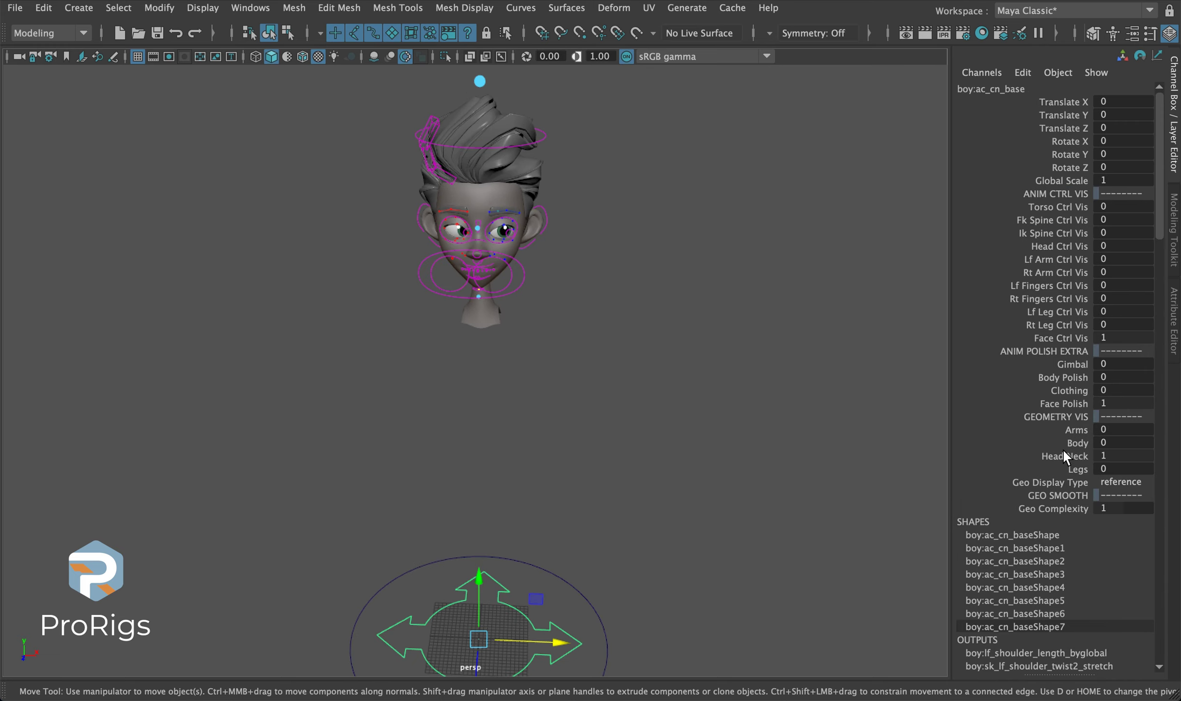
pyautogui.moveTo(1055, 417); pyautogui.dragTo(1078, 469)
pyautogui.moveTo(384, 513); pyautogui.dragTo(399, 512, button='middle')
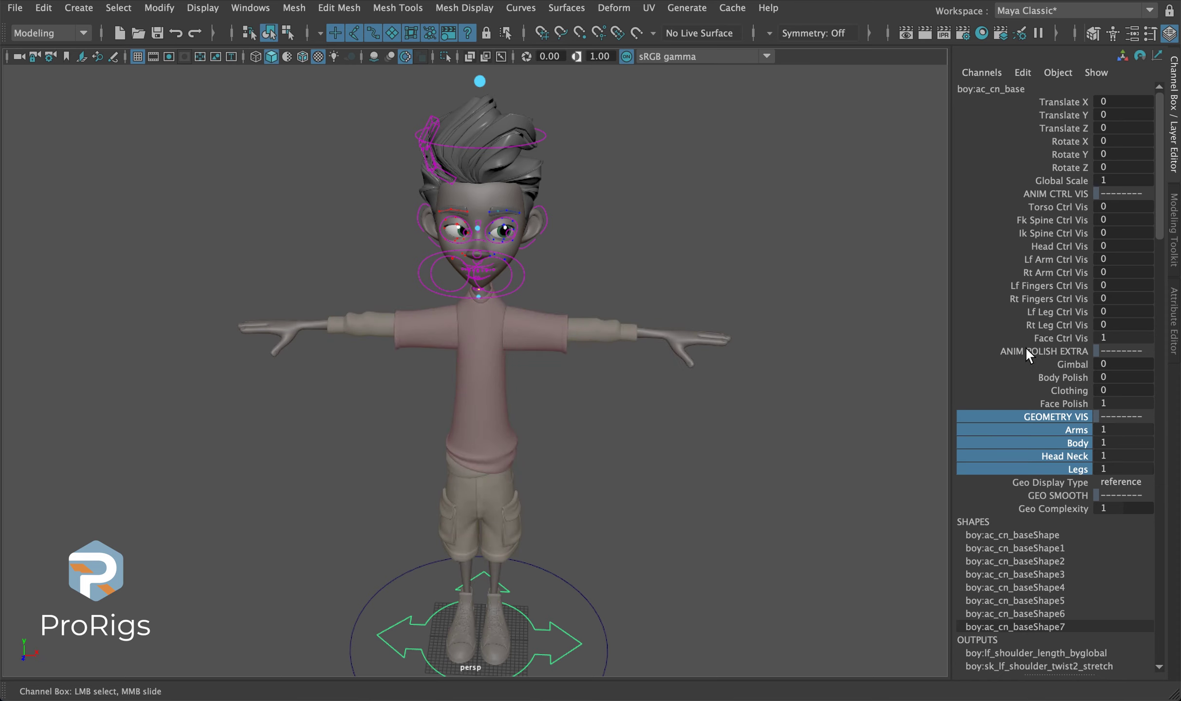
# - Turn on the base control's visibility attributes from Torso Ctrl Vis through Face Polish and clear the selection
pyautogui.moveTo(1026, 349); pyautogui.dragTo(1055, 207)
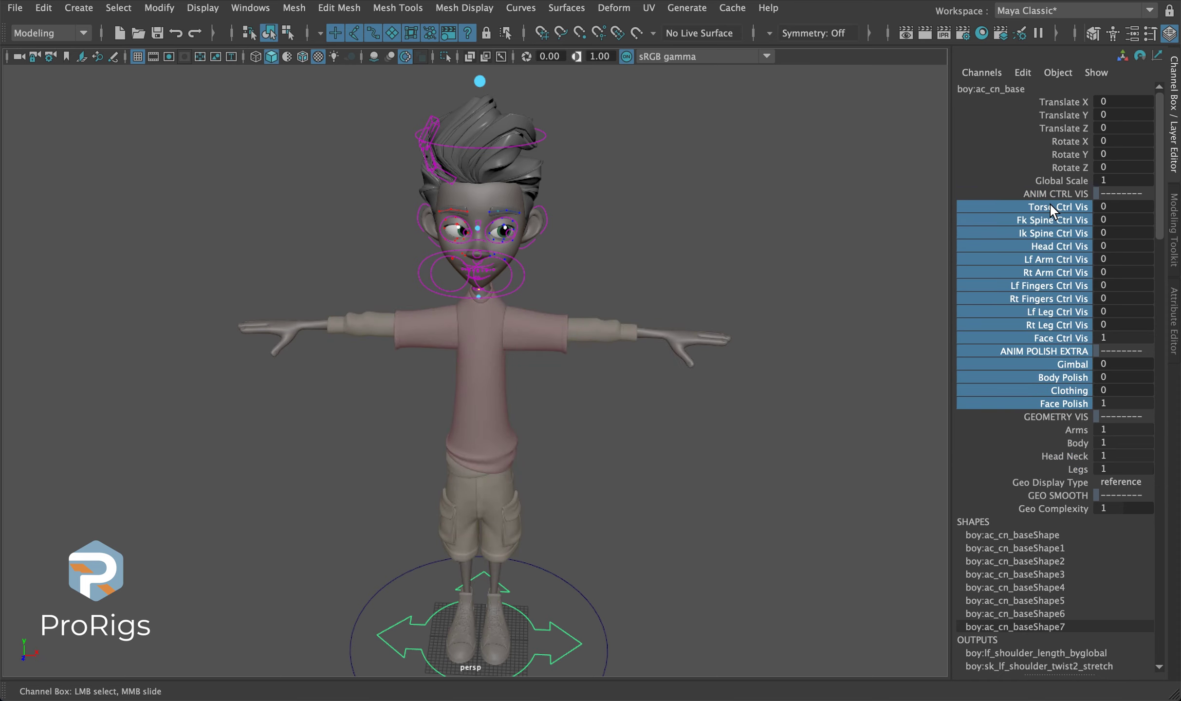
pyautogui.moveTo(389, 363); pyautogui.dragTo(400, 360, button='middle')
pyautogui.keyDown('alt'); pyautogui.moveTo(400, 360); pyautogui.dragTo(387, 331); pyautogui.keyUp('alt')
pyautogui.click(344, 373)
pyautogui.keyDown('alt'); pyautogui.moveTo(345, 372); pyautogui.dragTo(606, 285, button='right'); pyautogui.keyUp('alt')
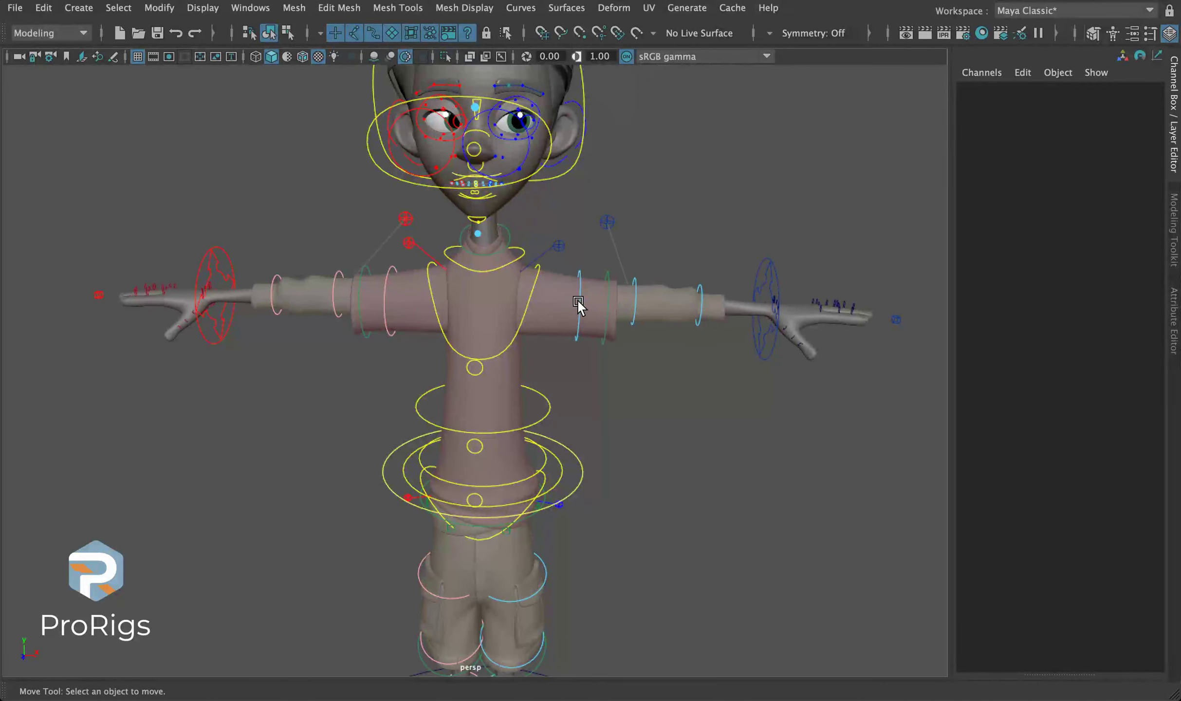
# - Select the controls around the chest and right arm, then turn off the base control's Clothing visibility and clear the selection
pyautogui.moveTo(451, 284); pyautogui.dragTo(141, 314)
pyautogui.keyDown('alt'); pyautogui.moveTo(298, 481); pyautogui.dragTo(320, 547); pyautogui.keyUp('alt')
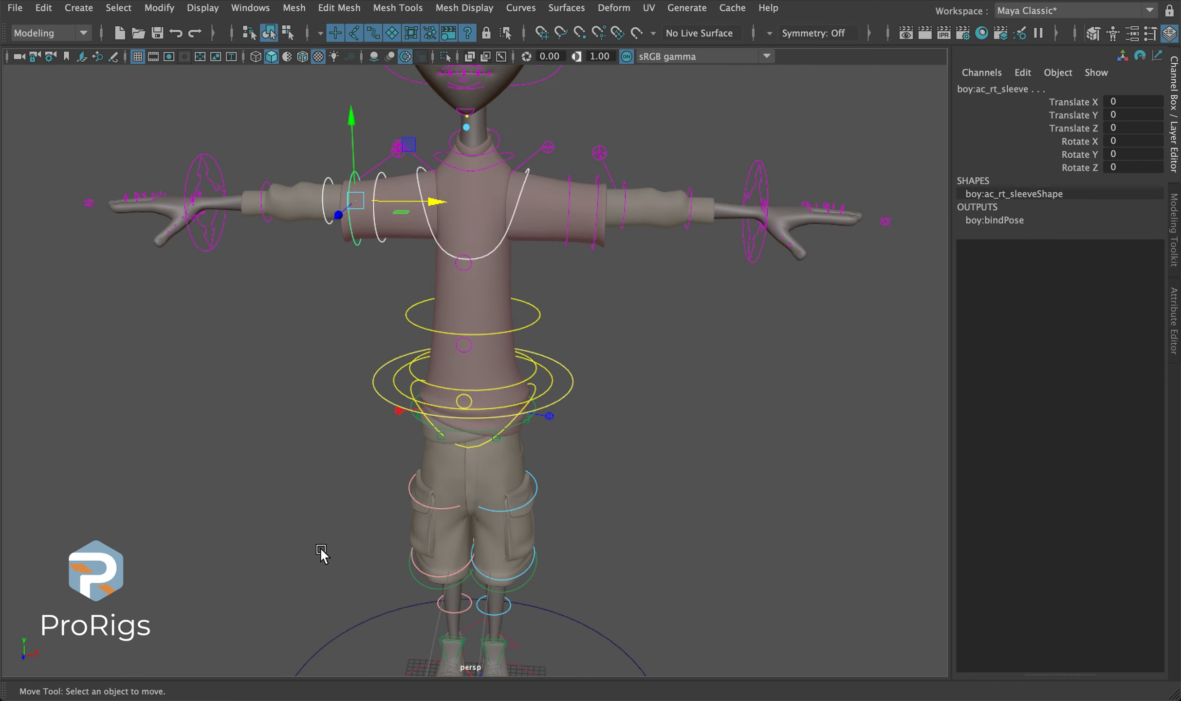
pyautogui.click(320, 547)
pyautogui.click(501, 603)
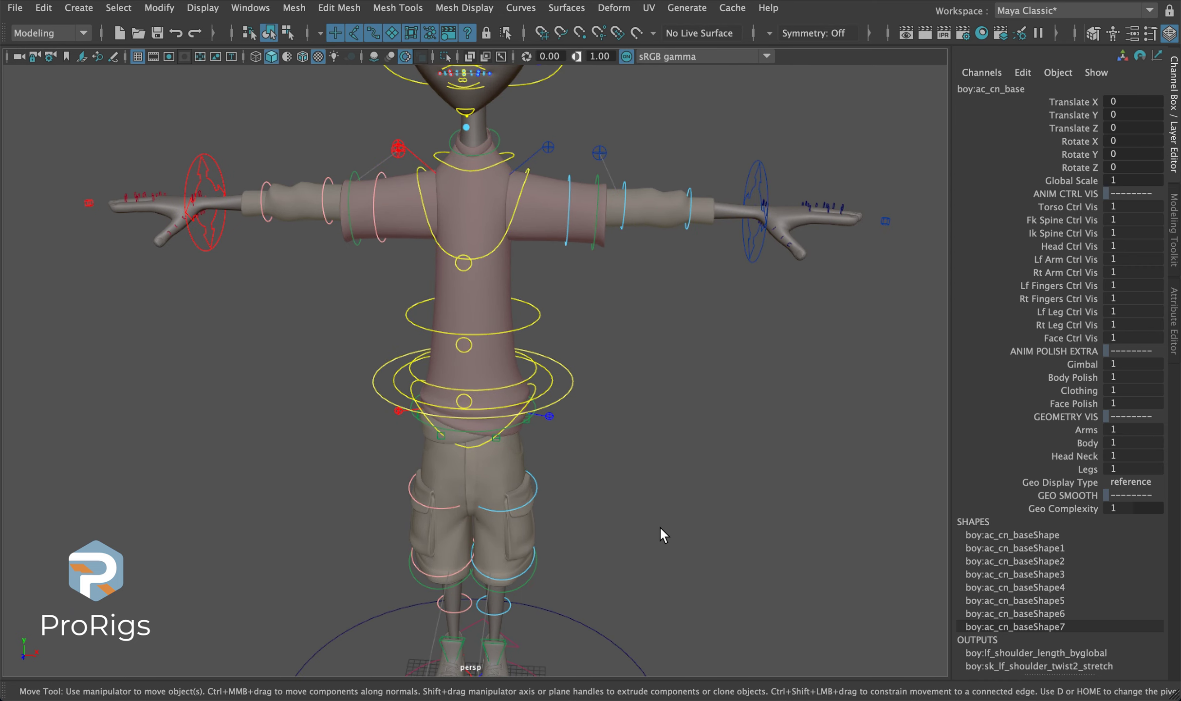
pyautogui.click(1082, 391)
pyautogui.click(360, 236)
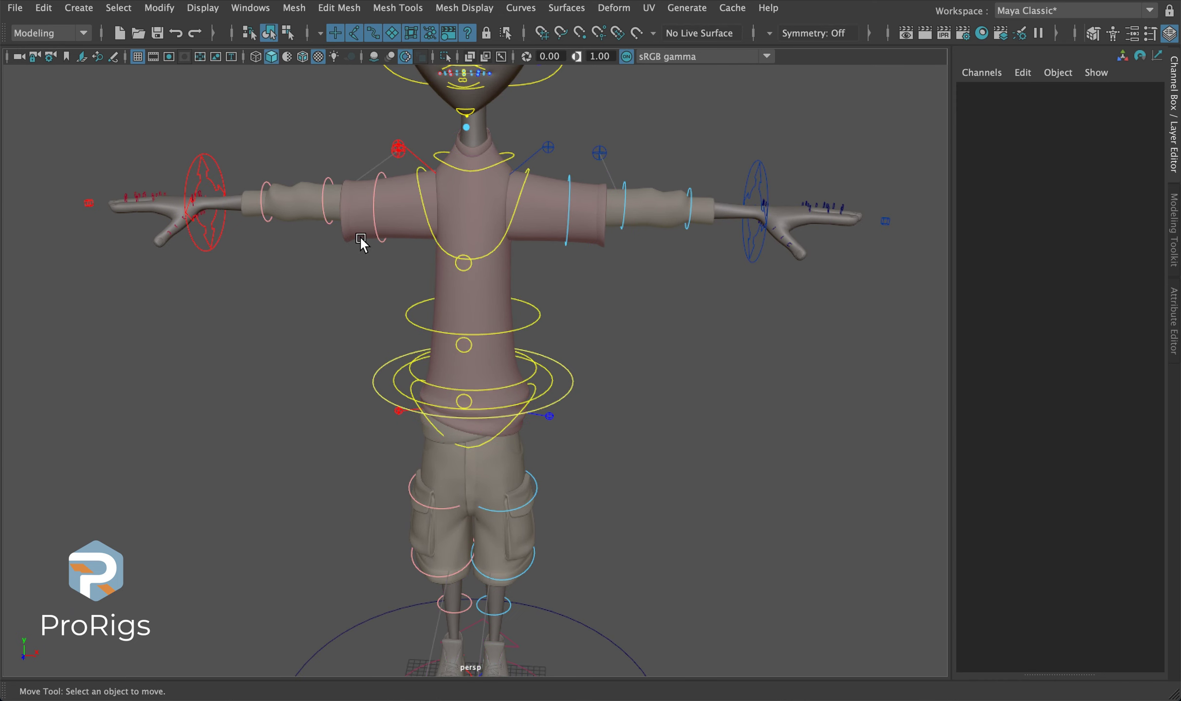
# - Switch both arms to FK with Snap IK FK on the two arm settings controls, then clear the selection
pyautogui.keyDown('alt'); pyautogui.moveTo(360, 236); pyautogui.dragTo(343, 250, button='middle'); pyautogui.keyUp('alt')
pyautogui.keyDown('alt'); pyautogui.moveTo(256, 206); pyautogui.dragTo(264, 202); pyautogui.keyUp('alt')
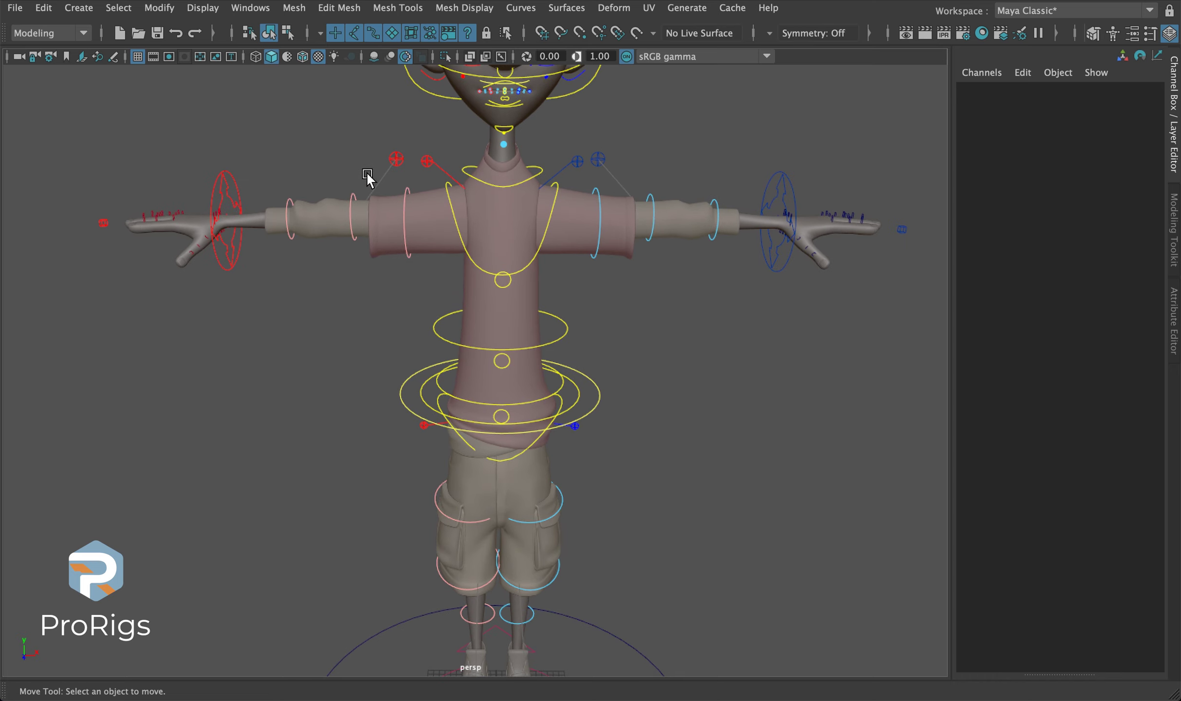
pyautogui.keyDown('alt'); pyautogui.moveTo(392, 215); pyautogui.dragTo(453, 255, button='middle'); pyautogui.keyUp('alt')
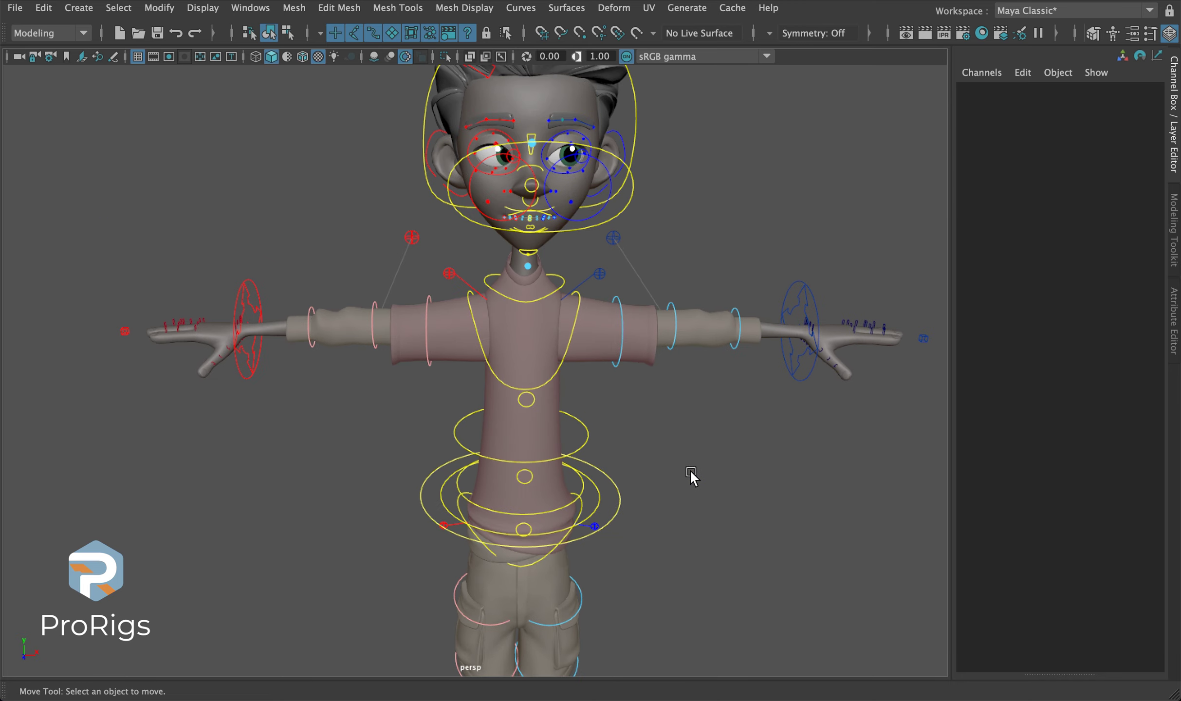
pyautogui.keyDown('alt'); pyautogui.moveTo(694, 477); pyautogui.dragTo(344, 338, button='middle'); pyautogui.keyUp('alt')
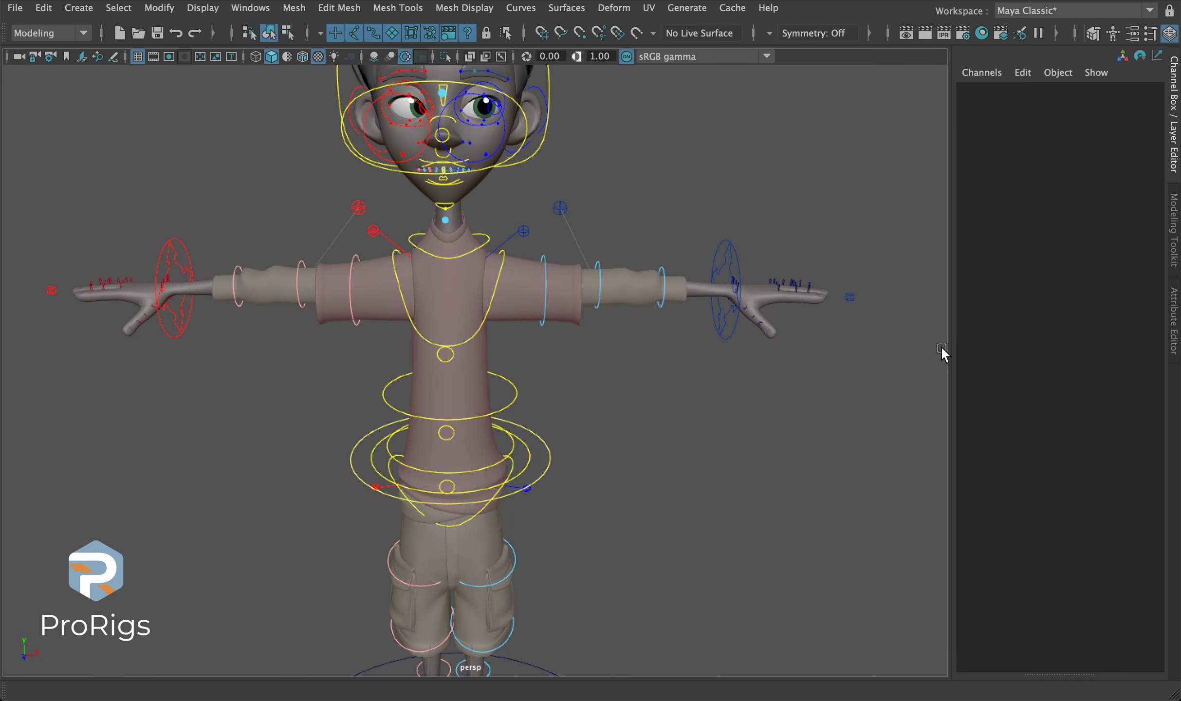
pyautogui.click(849, 297)
pyautogui.click(1013, 154)
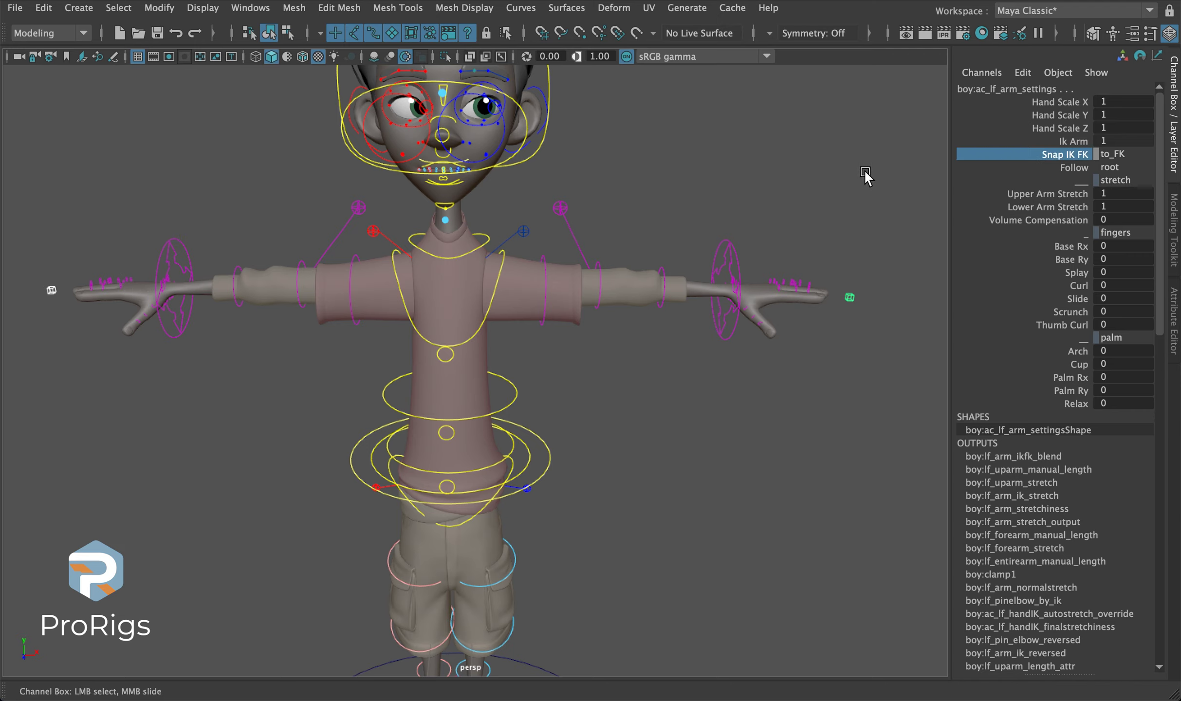
pyautogui.moveTo(839, 168); pyautogui.dragTo(780, 244, button='middle')
pyautogui.click(762, 249)
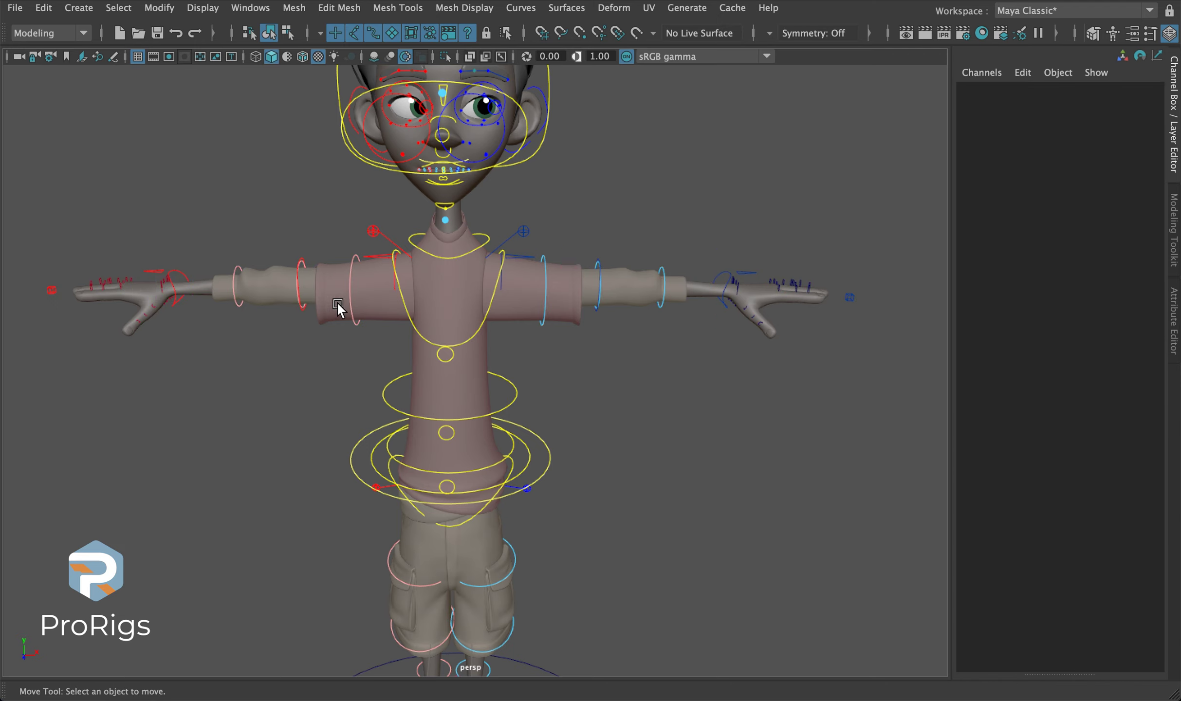
# - Select the right upper-arm bend control, then try moving the right forearm bend control and clear the selection
pyautogui.keyDown('alt'); pyautogui.moveTo(319, 306); pyautogui.dragTo(207, 289); pyautogui.keyUp('alt')
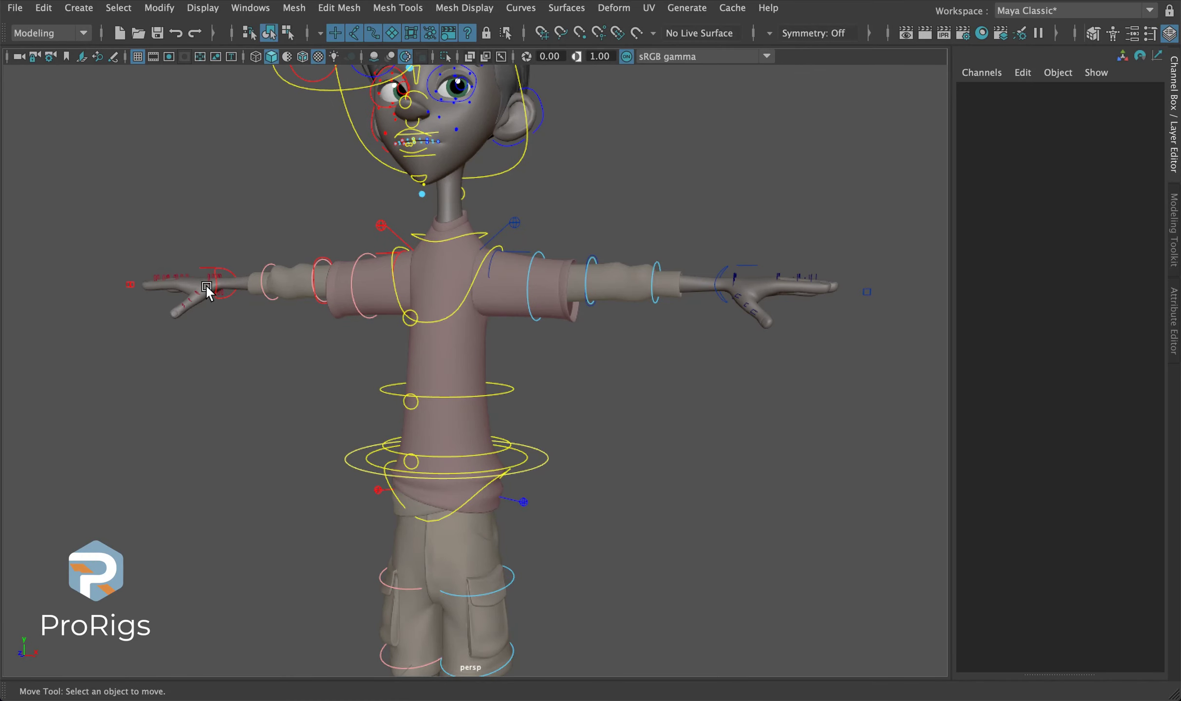
pyautogui.scroll(3, 220, 287)
pyautogui.keyDown('alt'); pyautogui.moveTo(139, 179); pyautogui.dragTo(381, 290); pyautogui.keyUp('alt')
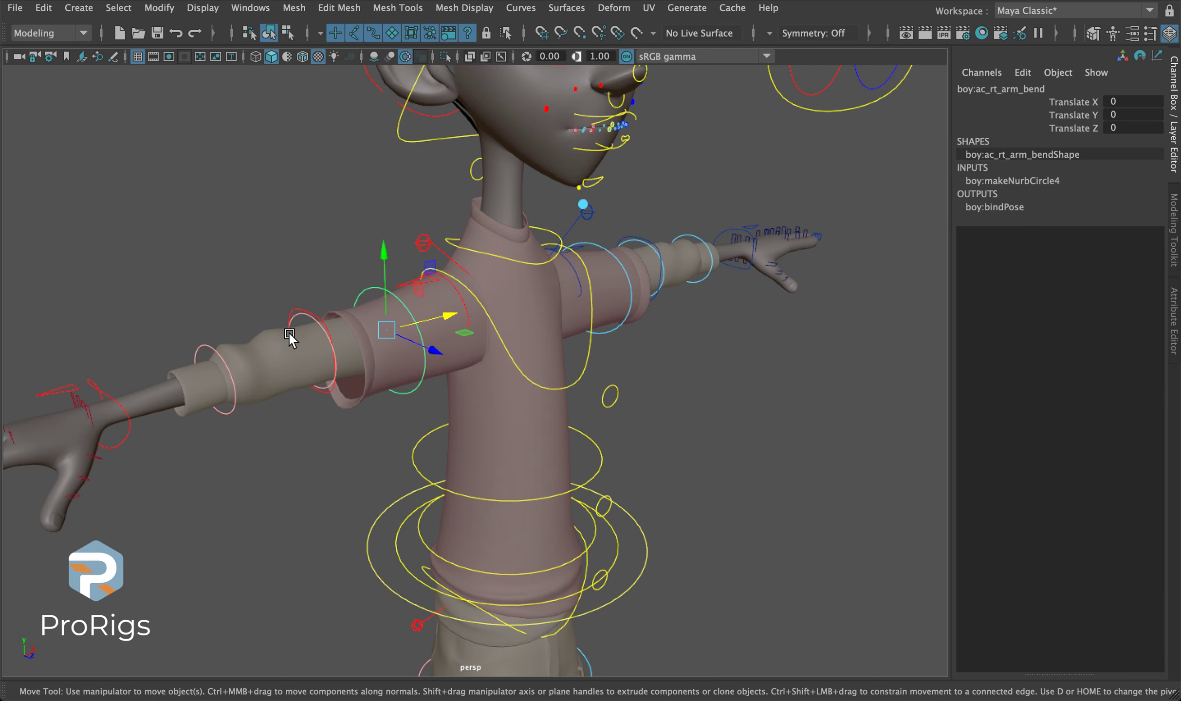
pyautogui.click(216, 350)
pyautogui.moveTo(238, 402); pyautogui.dragTo(263, 440, button='middle')
pyautogui.keyDown('alt'); pyautogui.moveTo(264, 440); pyautogui.dragTo(264, 506); pyautogui.keyUp('alt')
pyautogui.click(271, 499)
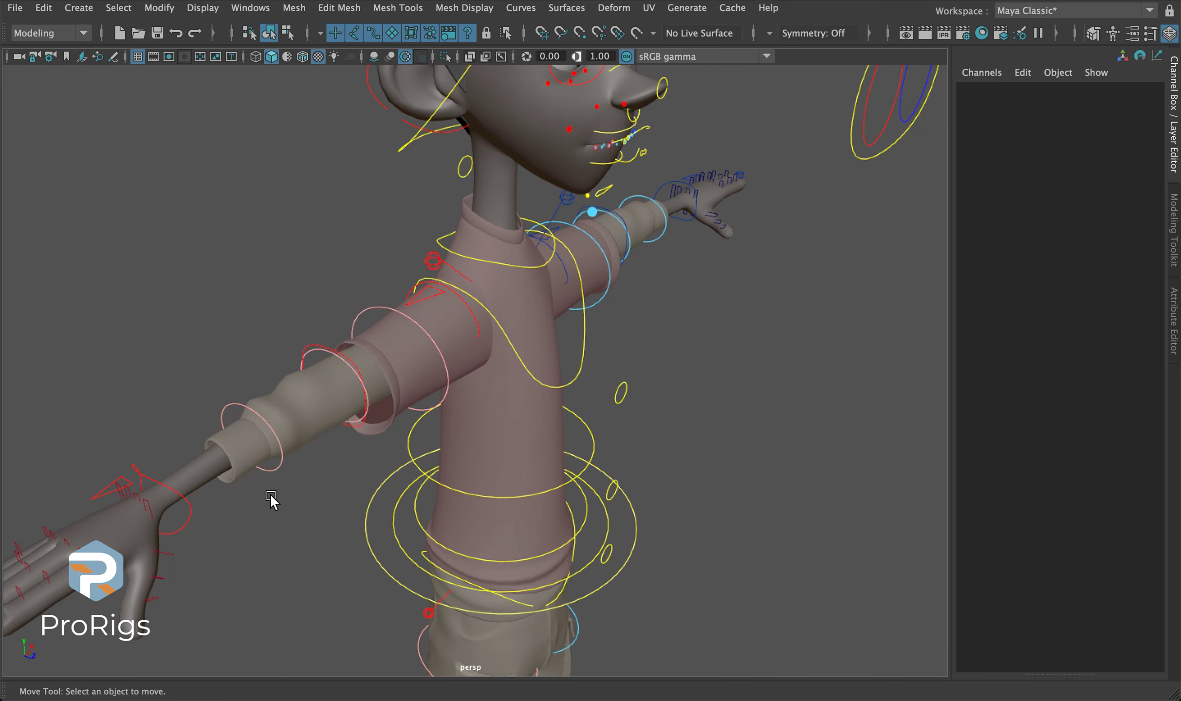
# - Shift the right forearm bend control, then try moving the right upper-arm bend control and undo that move
pyautogui.click(278, 465)
pyautogui.moveTo(281, 468); pyautogui.dragTo(421, 361, button='middle')
pyautogui.click(435, 342)
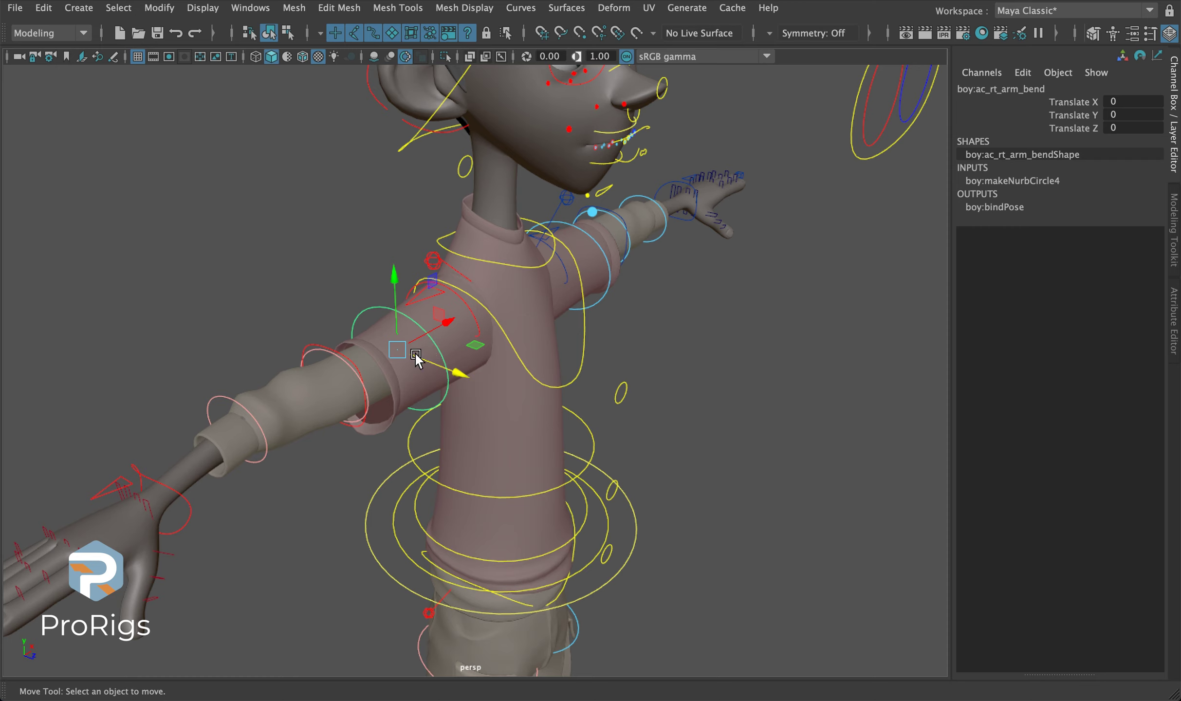
pyautogui.moveTo(436, 358); pyautogui.dragTo(417, 360, button='middle')
pyautogui.hotkey('ctrl', 'z')
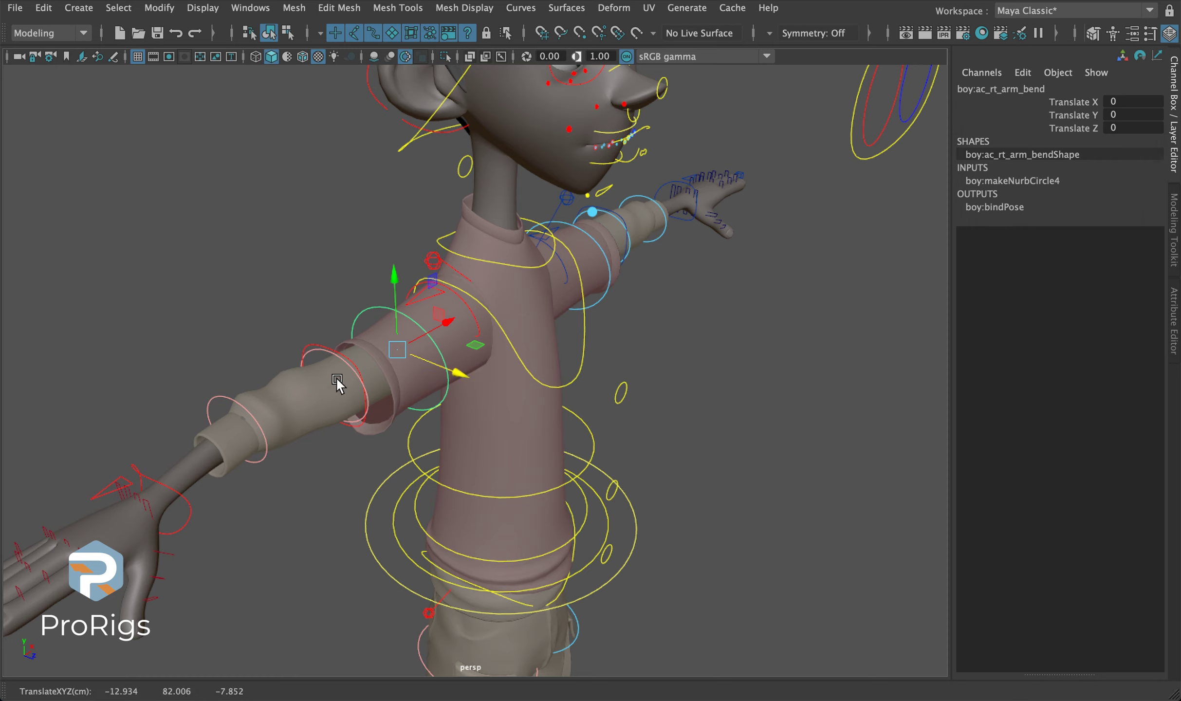
# - Select the right elbow bend control instead of the elbow FK control and move it to reshape the arm
pyautogui.click(342, 361)
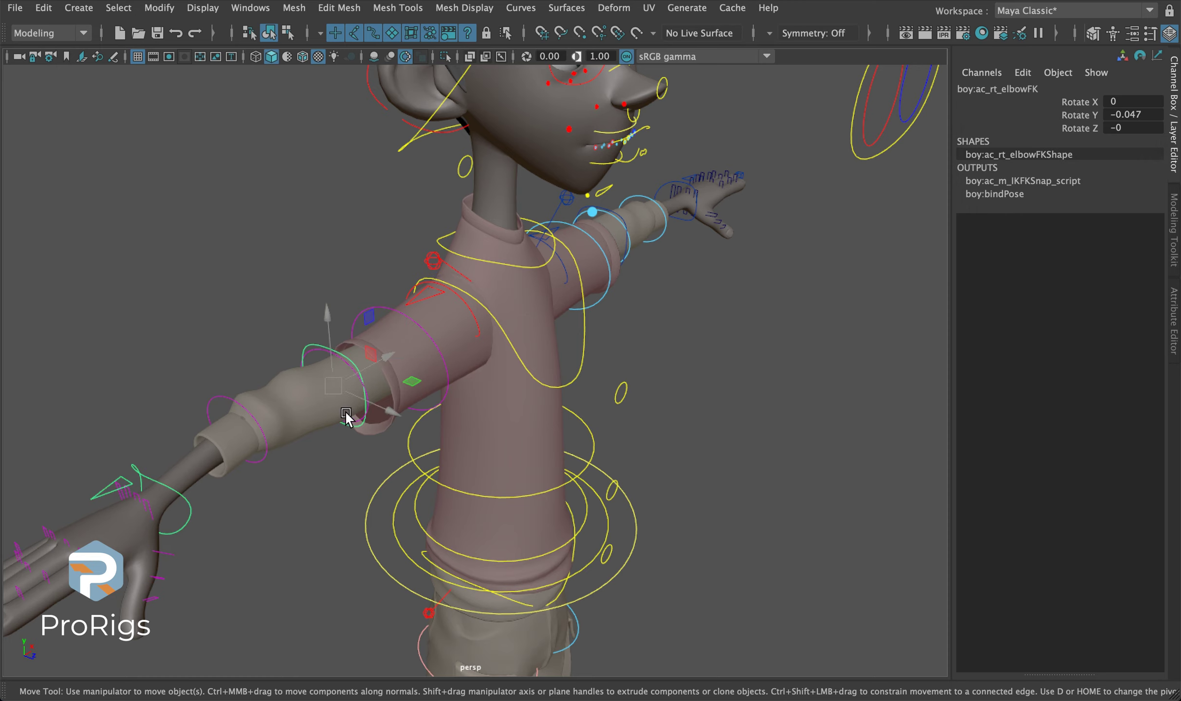
pyautogui.click(289, 340)
pyautogui.click(312, 349)
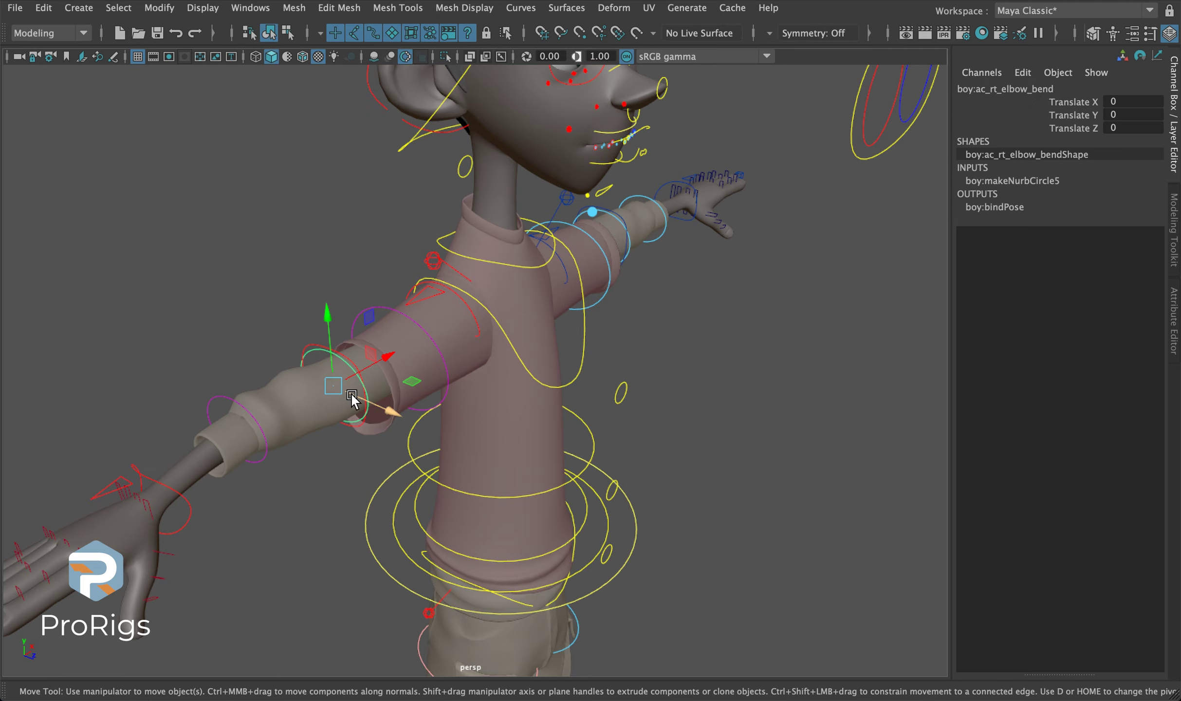
pyautogui.moveTo(352, 399); pyautogui.dragTo(295, 382)
# - Lift the right foot's IK control up and forward, then pull the right lower-leg bend control forward to curve the shin
pyautogui.keyDown('alt'); pyautogui.moveTo(350, 440); pyautogui.dragTo(272, 516); pyautogui.keyUp('alt')
pyautogui.keyDown('alt'); pyautogui.moveTo(272, 516); pyautogui.dragTo(421, 240, button='middle'); pyautogui.keyUp('alt')
pyautogui.keyDown('alt'); pyautogui.moveTo(421, 240); pyautogui.dragTo(361, 529); pyautogui.keyUp('alt')
pyautogui.click(396, 487)
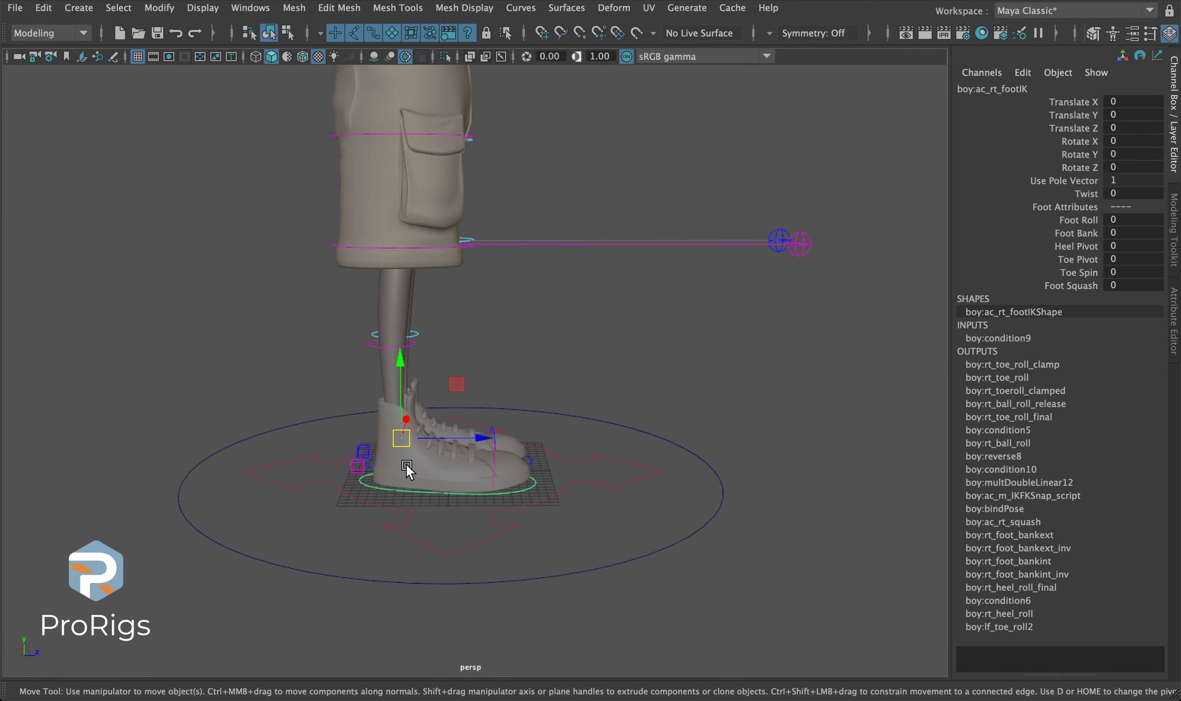
pyautogui.moveTo(440, 397); pyautogui.dragTo(596, 309)
pyautogui.click(538, 262)
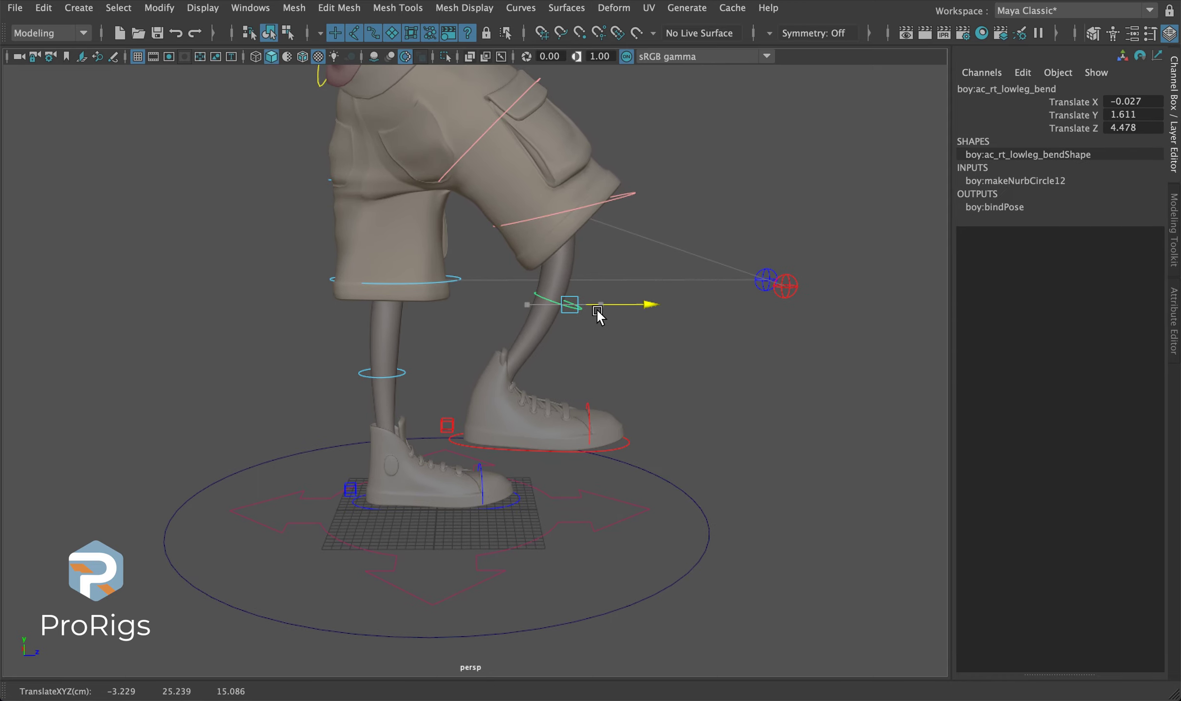